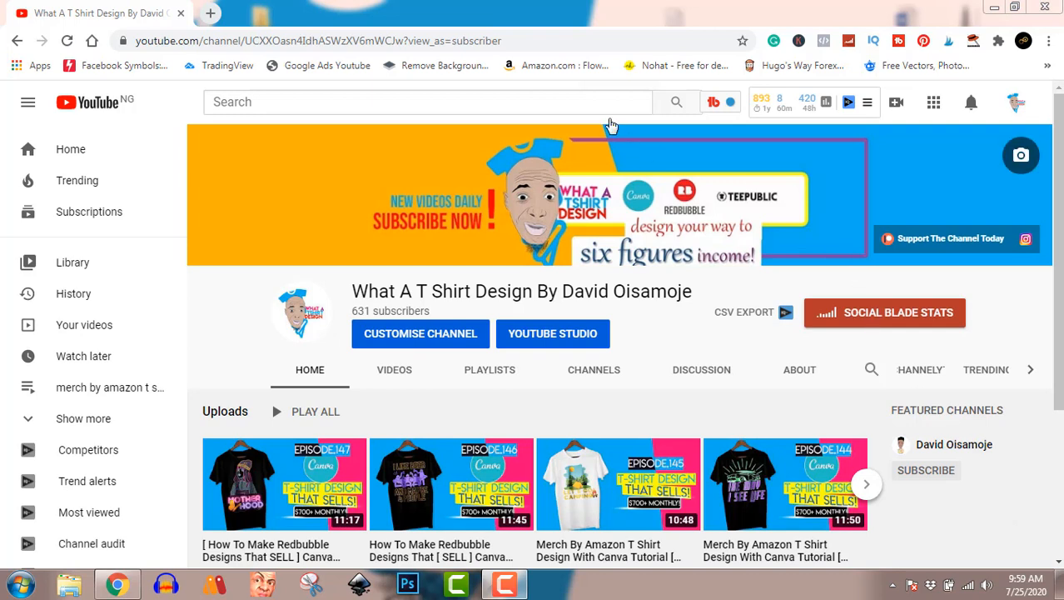
- Open Canva in a new browser tab and create a blank custom design of 4500 × 5400 px
{"action": "left_click", "coordinate": [213, 15]}
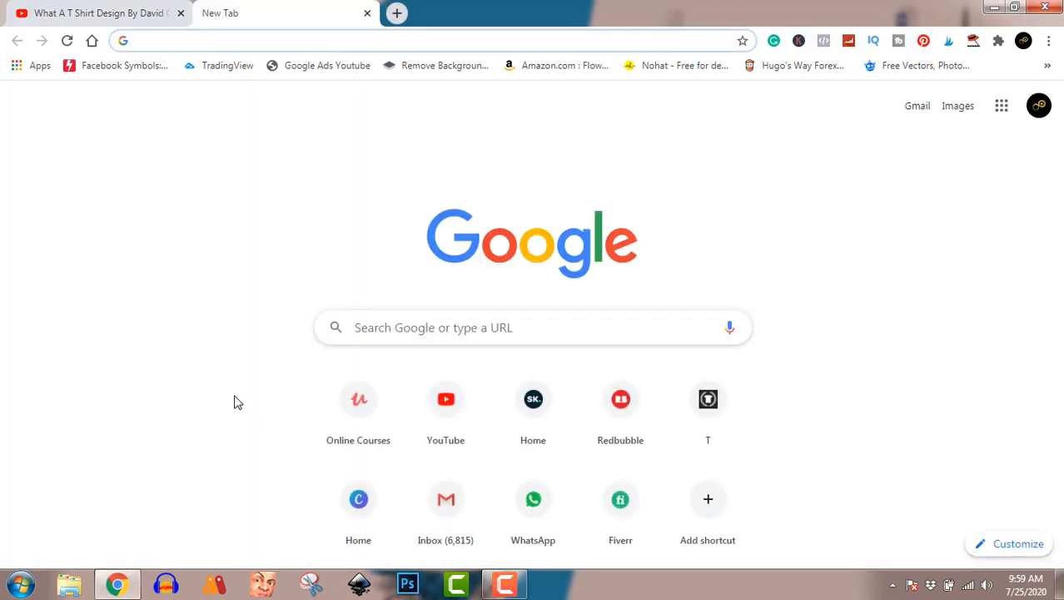
{"action": "left_click", "coordinate": [359, 501]}
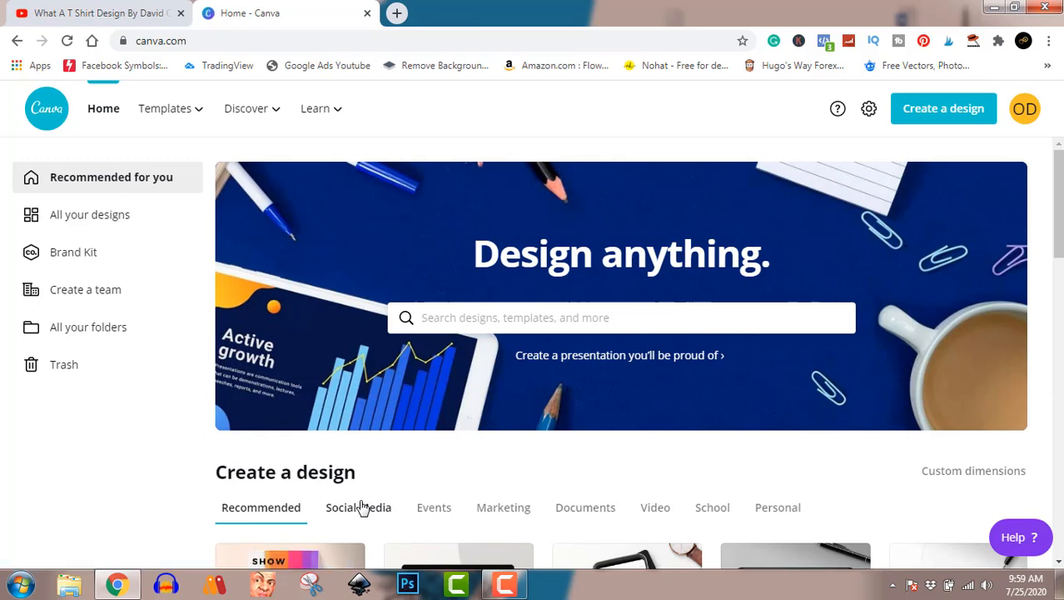
{"action": "left_click", "coordinate": [928, 112]}
{"action": "left_click", "coordinate": [846, 193]}
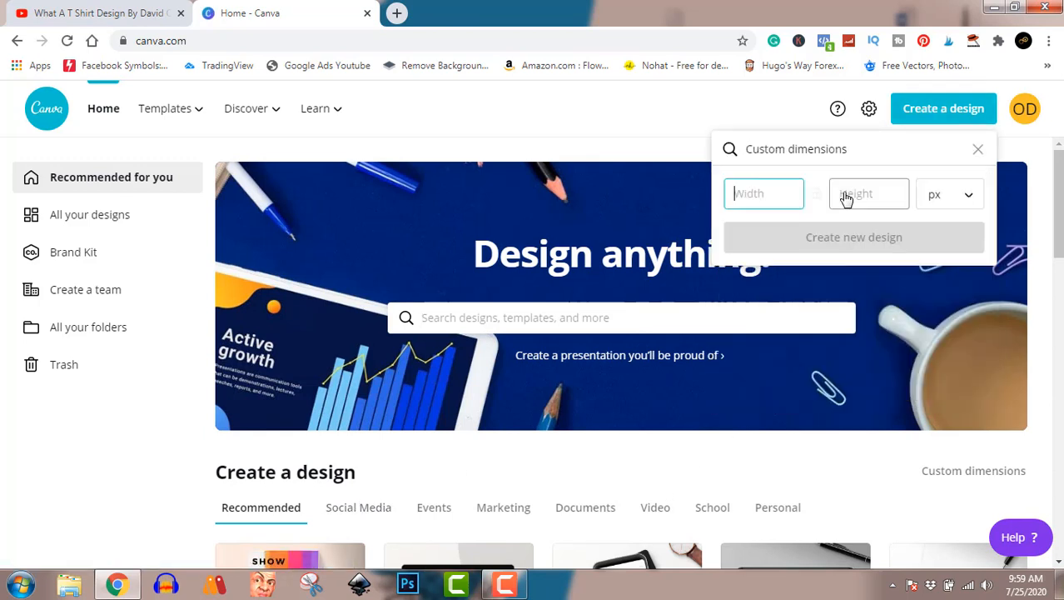
{"action": "type", "text": "4500"}
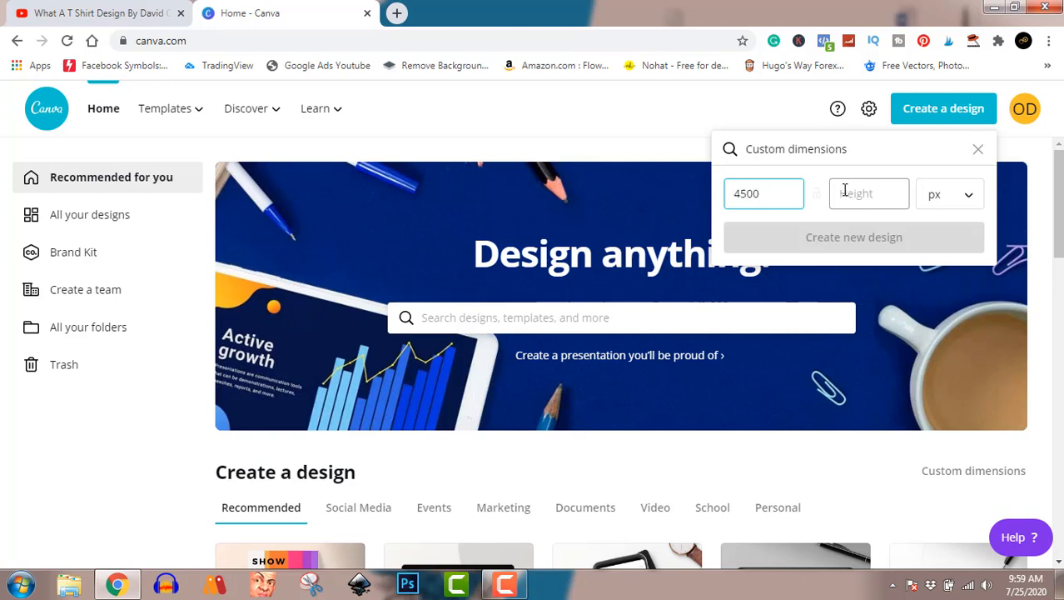
{"action": "left_click", "coordinate": [846, 191]}
{"action": "type", "text": "5400"}
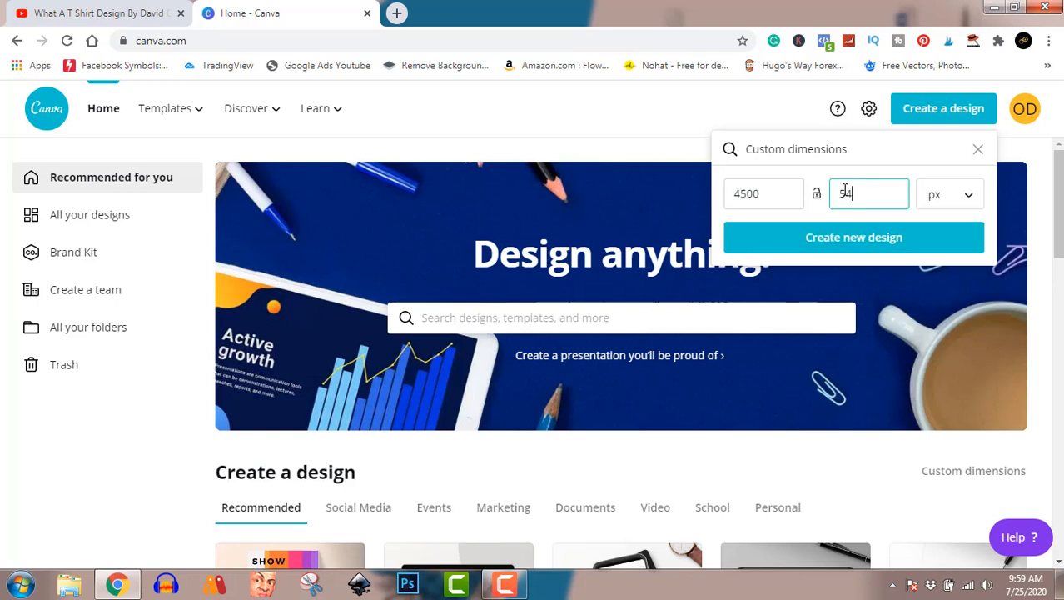
{"action": "left_click", "coordinate": [948, 204]}
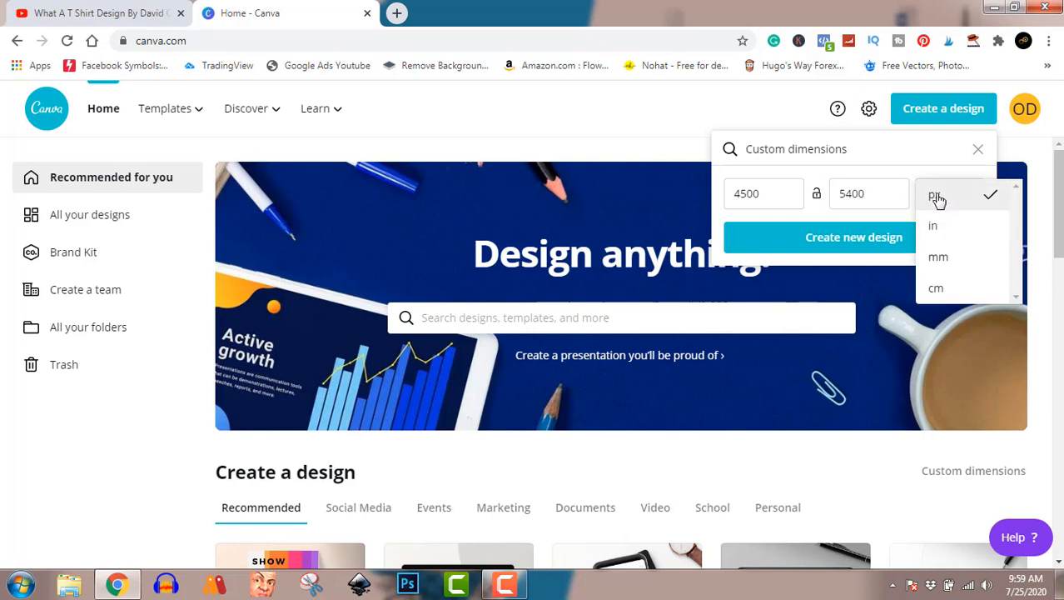
{"action": "left_click", "coordinate": [938, 198]}
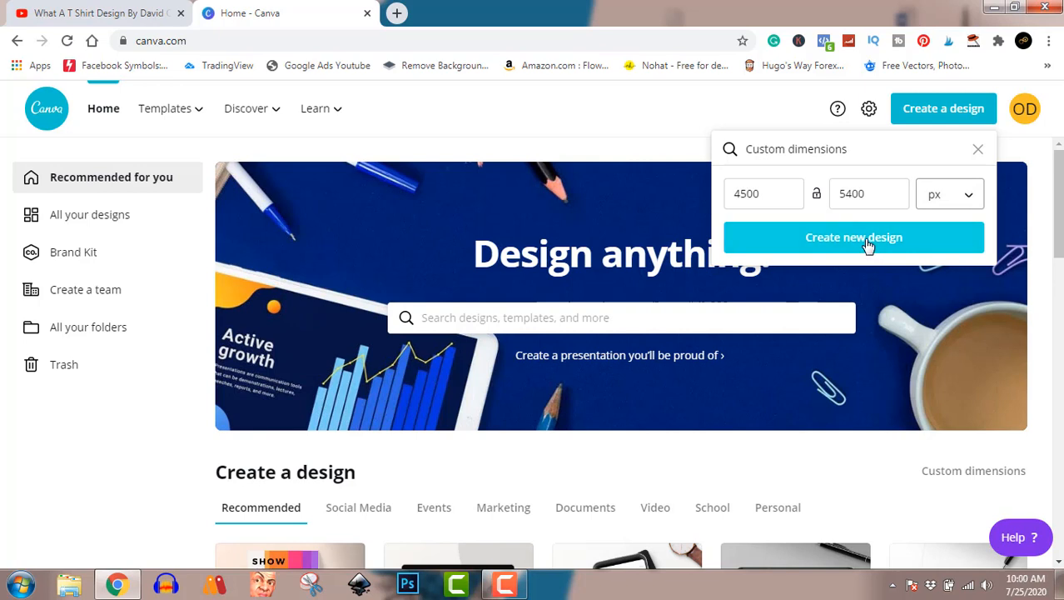
{"action": "left_click", "coordinate": [870, 242]}
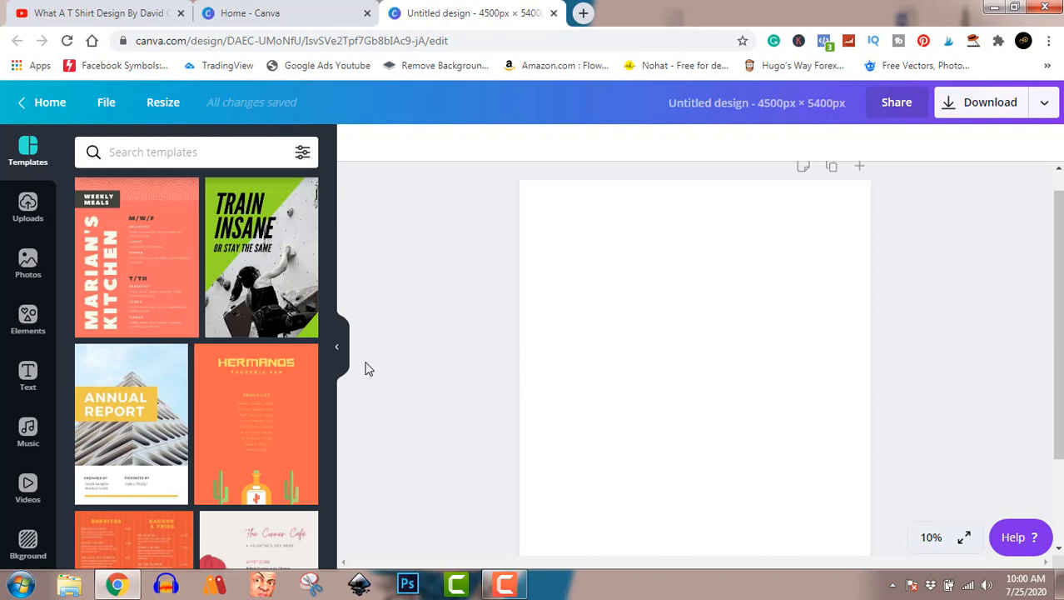
- Search the elements library for "eyes"
{"action": "left_click", "coordinate": [31, 332]}
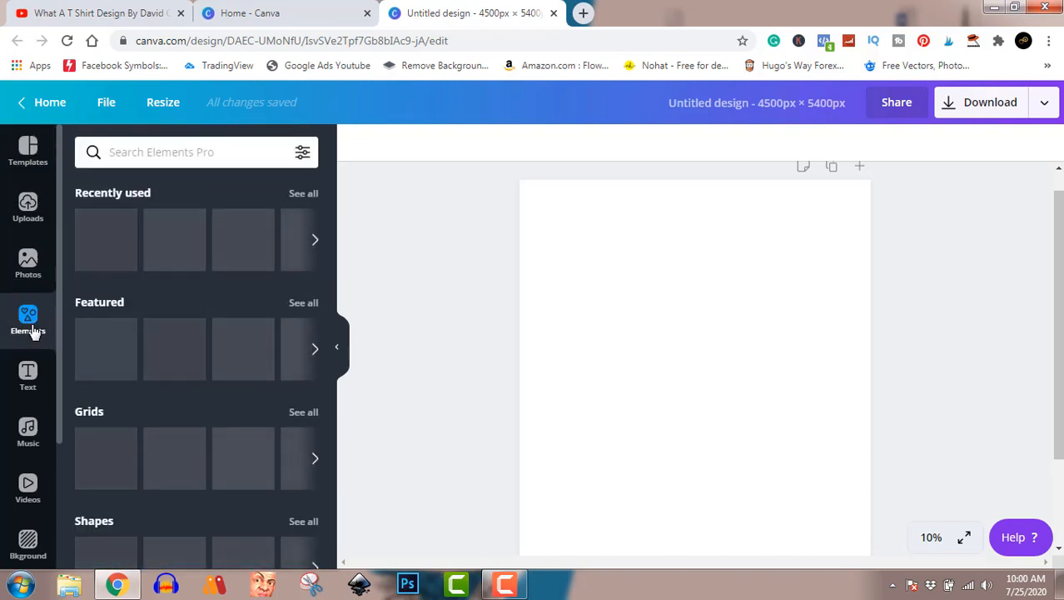
{"action": "left_click", "coordinate": [202, 150]}
{"action": "type", "text": "ey"}
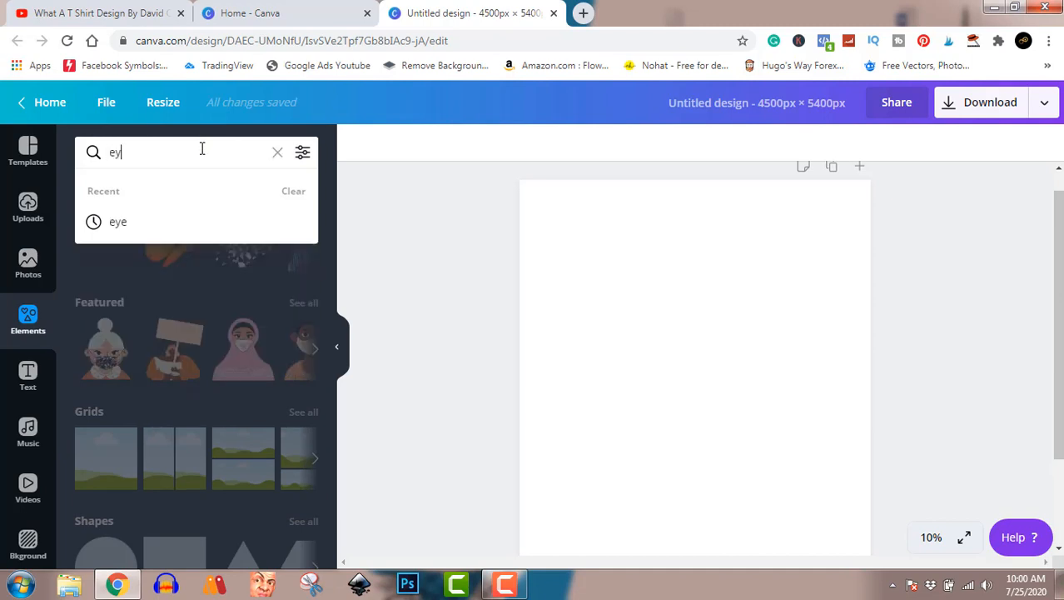
{"action": "type", "text": "es"}
{"action": "key", "text": "Return"}
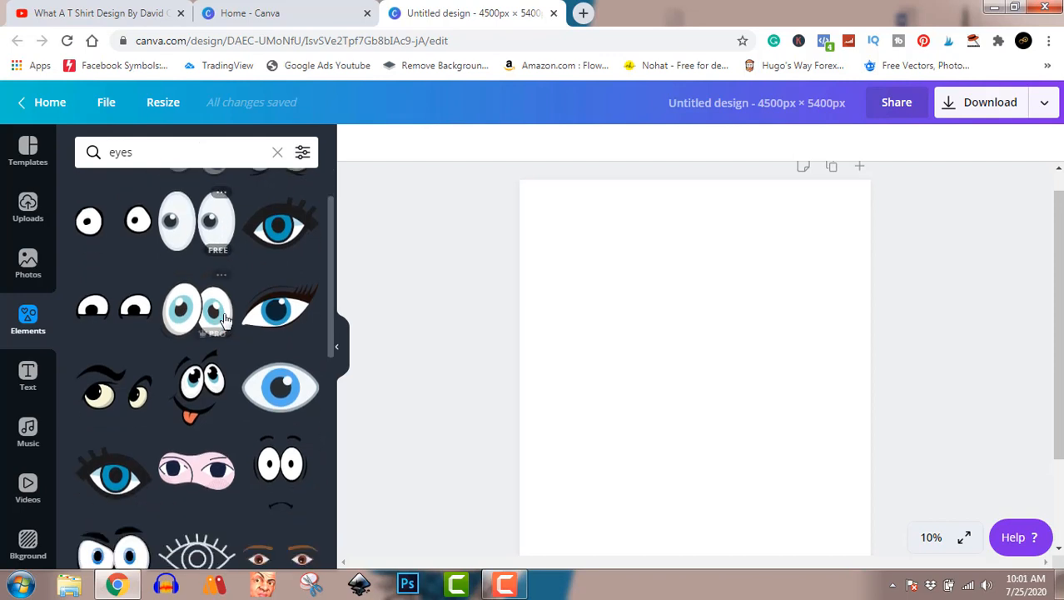
- Find the grey sketched pair of eyes with long lashes in the results and add it to the page
{"action": "scroll", "coordinate": [223, 319], "scroll_direction": "down", "scroll_amount": 3}
{"action": "scroll", "coordinate": [223, 320], "scroll_direction": "down", "scroll_amount": 1}
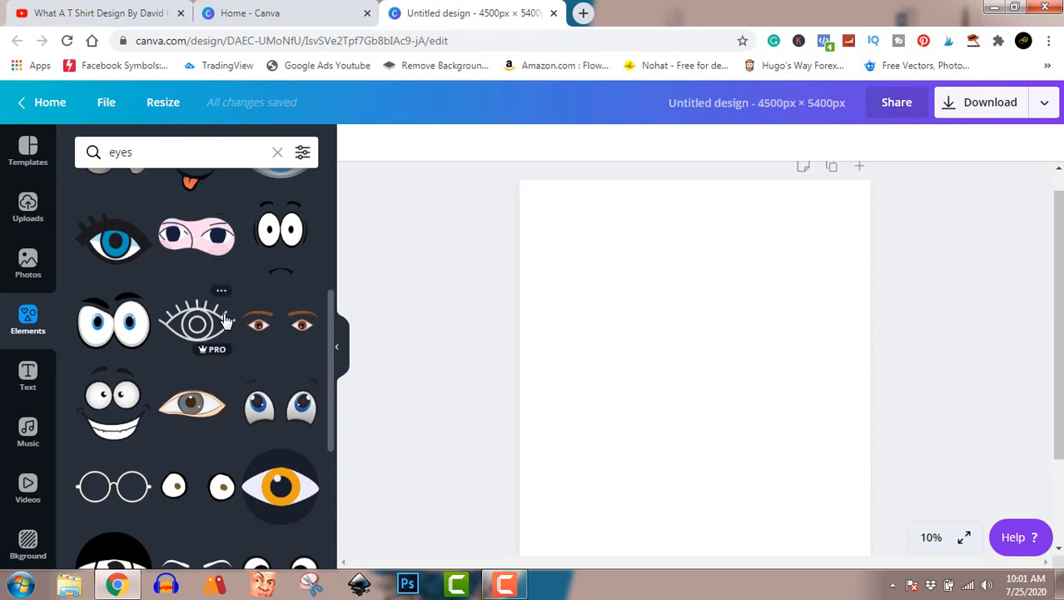
{"action": "scroll", "coordinate": [223, 321], "scroll_direction": "down", "scroll_amount": 1}
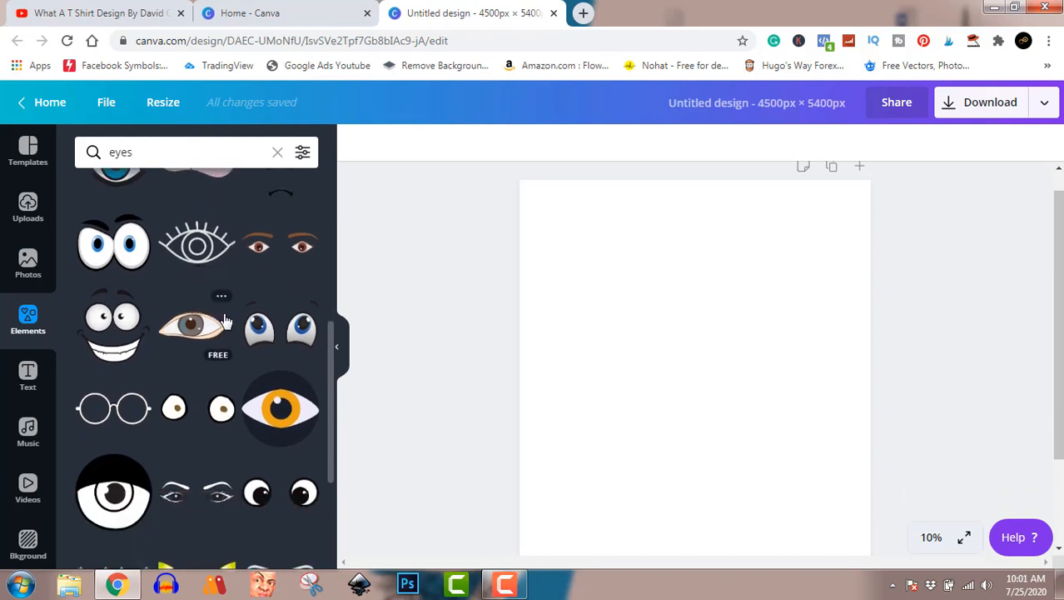
{"action": "scroll", "coordinate": [223, 321], "scroll_direction": "down", "scroll_amount": 3}
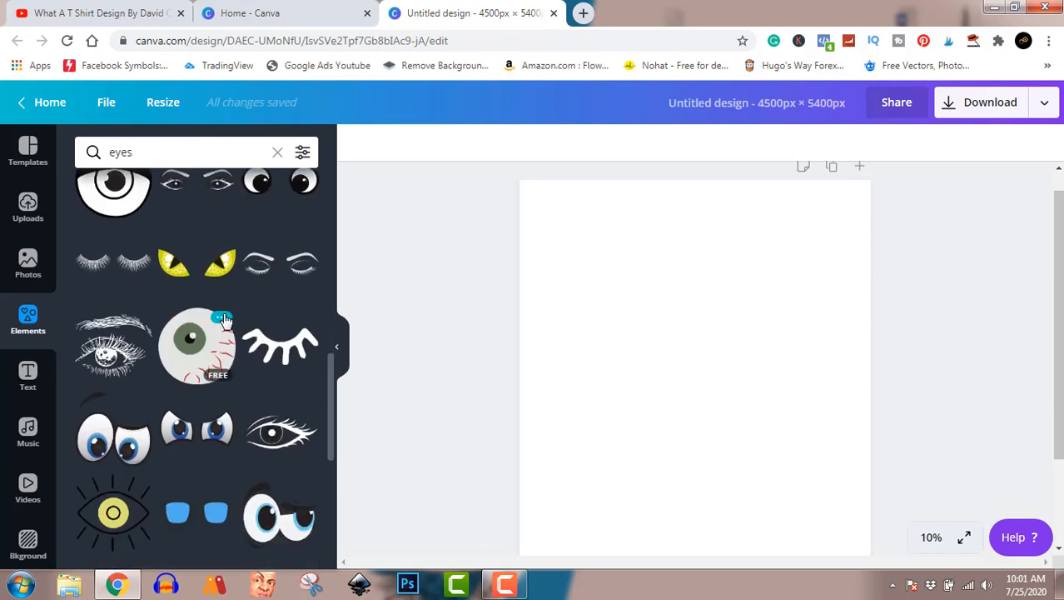
{"action": "scroll", "coordinate": [223, 321], "scroll_direction": "down", "scroll_amount": 4}
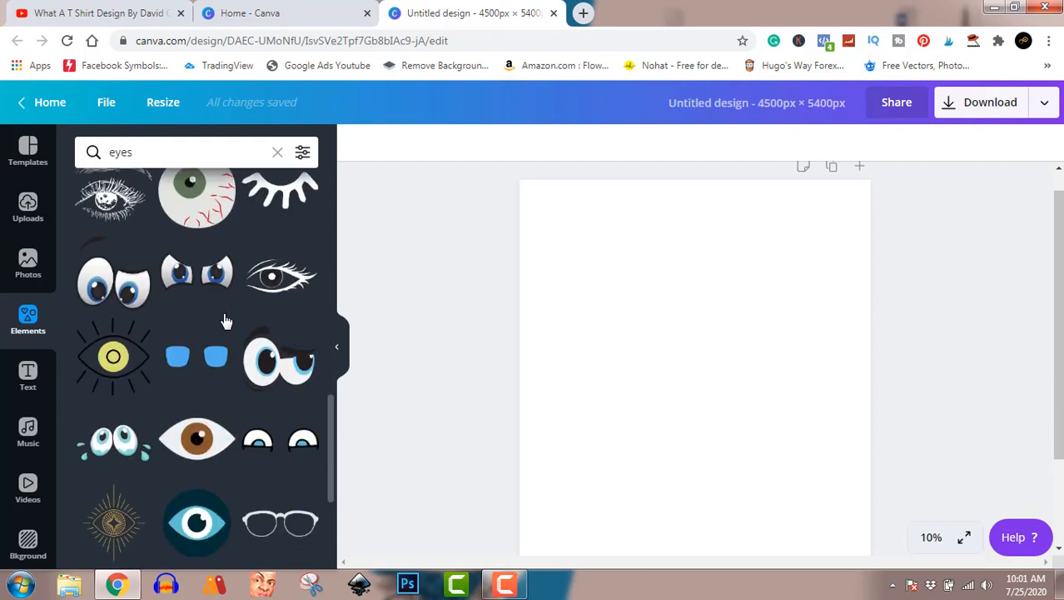
{"action": "scroll", "coordinate": [223, 317], "scroll_direction": "down", "scroll_amount": 1}
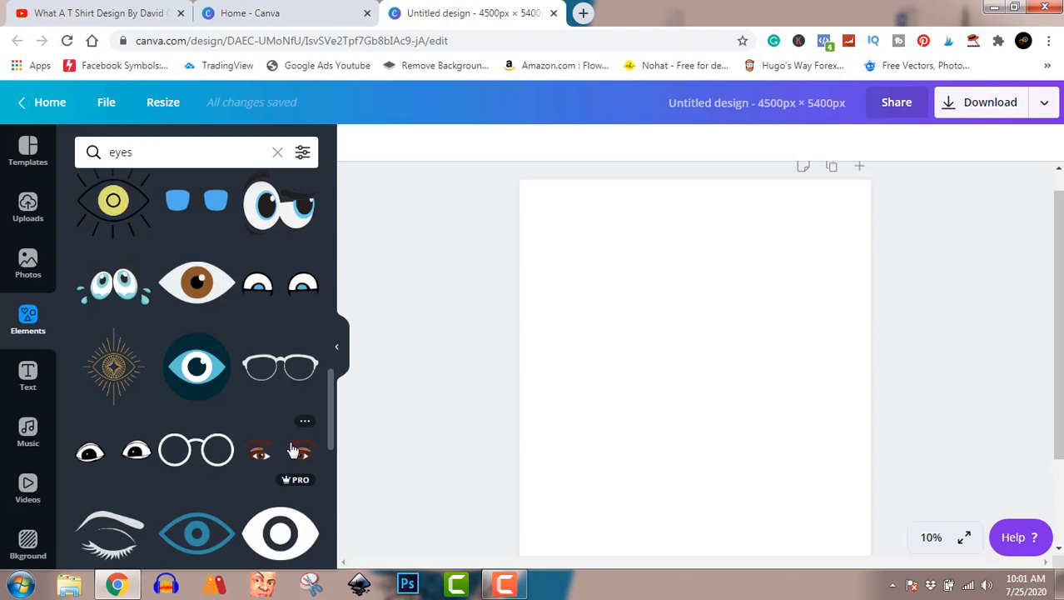
{"action": "scroll", "coordinate": [291, 454], "scroll_direction": "down", "scroll_amount": 4}
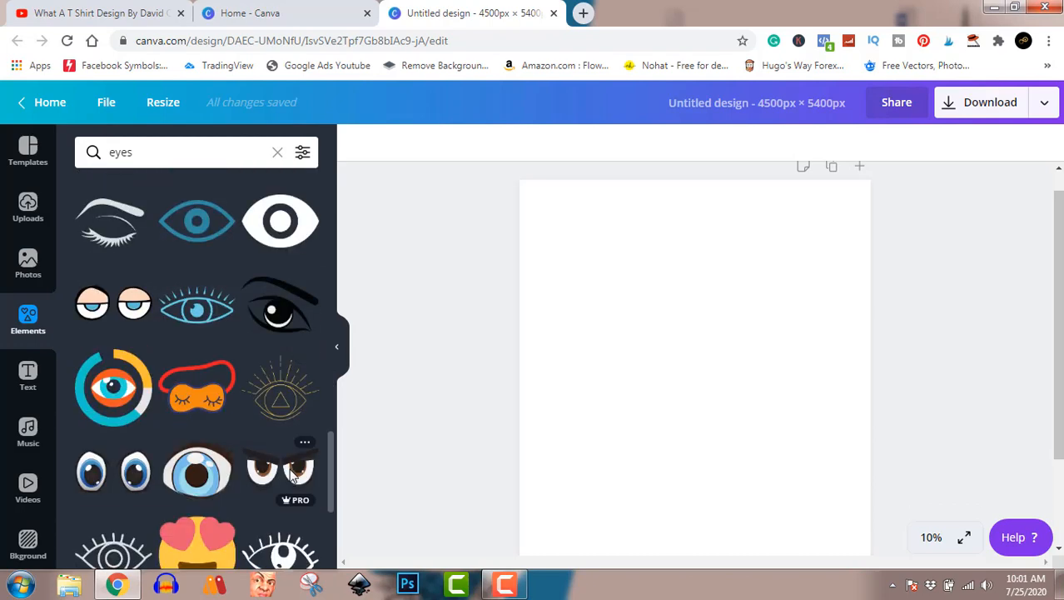
{"action": "scroll", "coordinate": [291, 473], "scroll_direction": "down", "scroll_amount": 1}
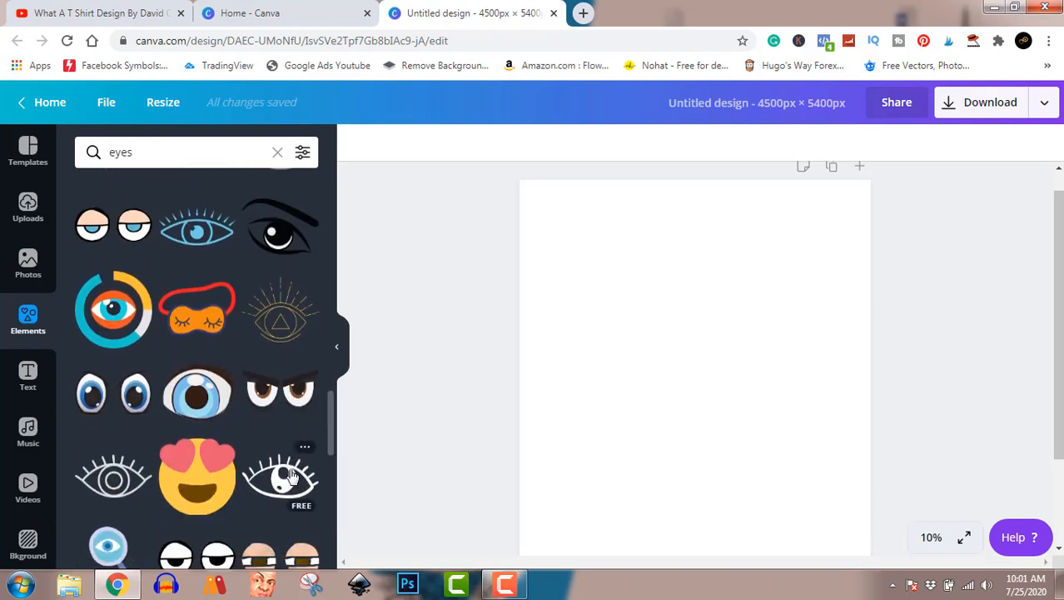
{"action": "scroll", "coordinate": [292, 473], "scroll_direction": "down", "scroll_amount": 4}
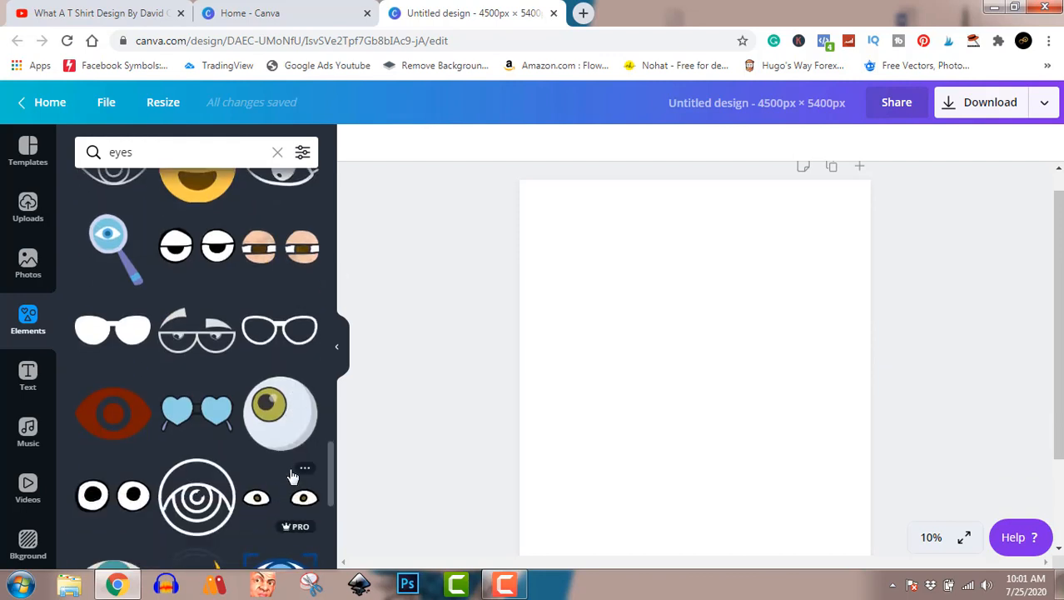
{"action": "scroll", "coordinate": [291, 475], "scroll_direction": "up", "scroll_amount": 1}
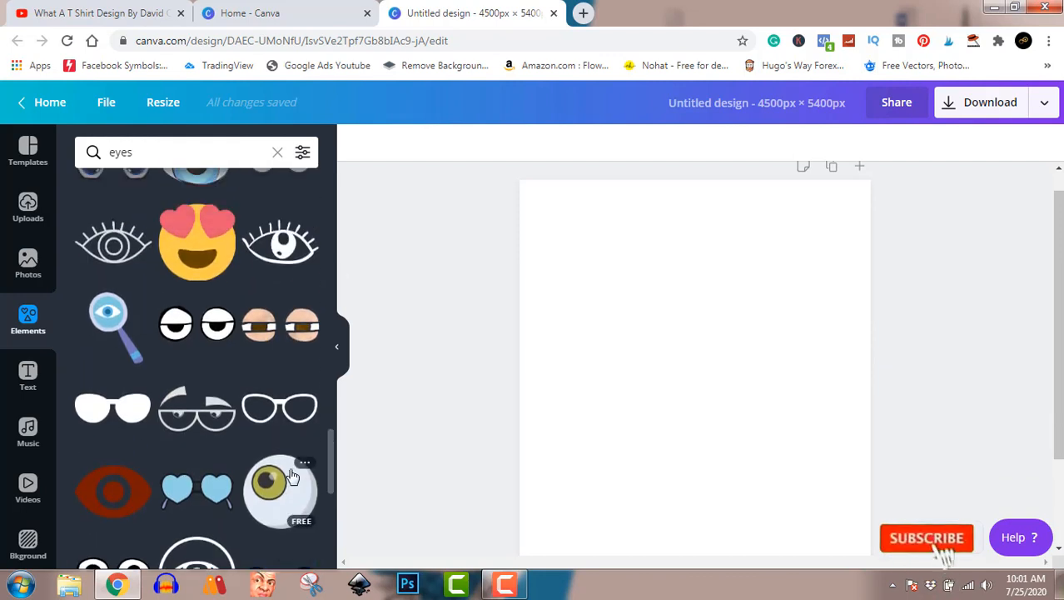
{"action": "scroll", "coordinate": [291, 475], "scroll_direction": "down", "scroll_amount": 2}
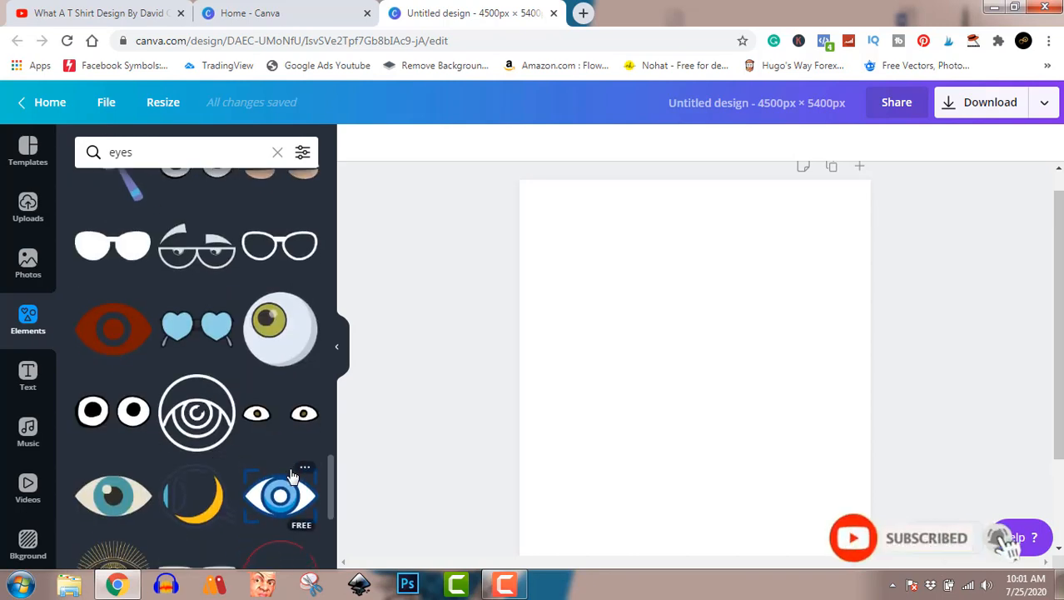
{"action": "scroll", "coordinate": [292, 474], "scroll_direction": "down", "scroll_amount": 3}
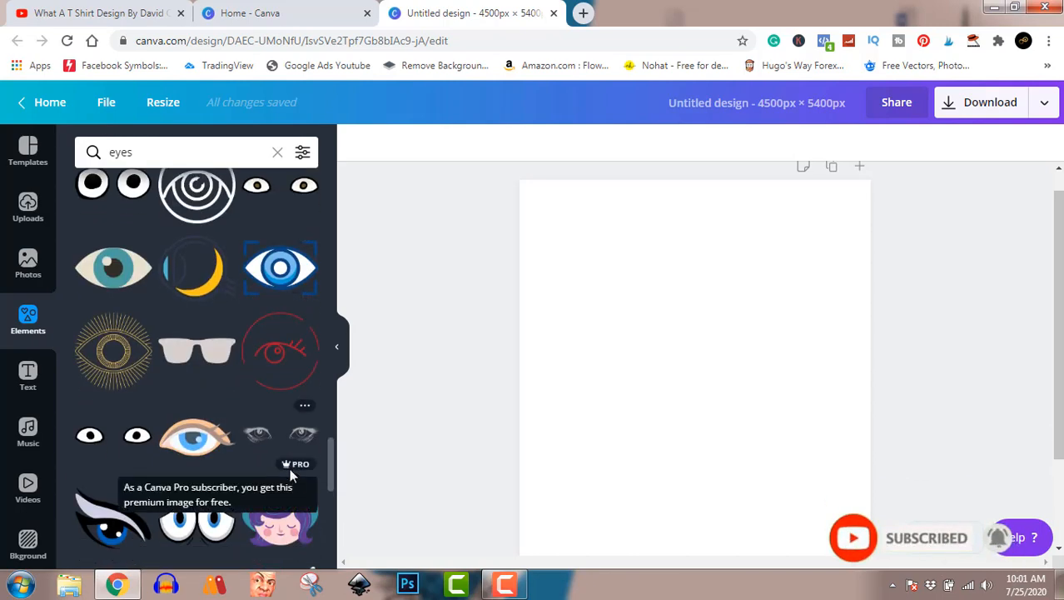
{"action": "scroll", "coordinate": [289, 468], "scroll_direction": "down", "scroll_amount": 3}
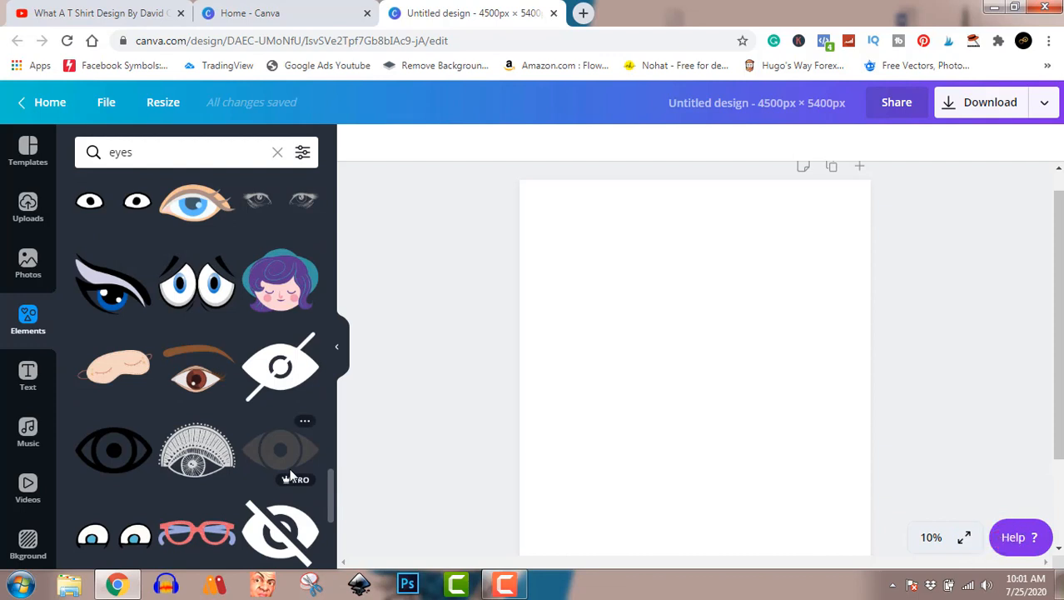
{"action": "scroll", "coordinate": [292, 454], "scroll_direction": "up", "scroll_amount": 3}
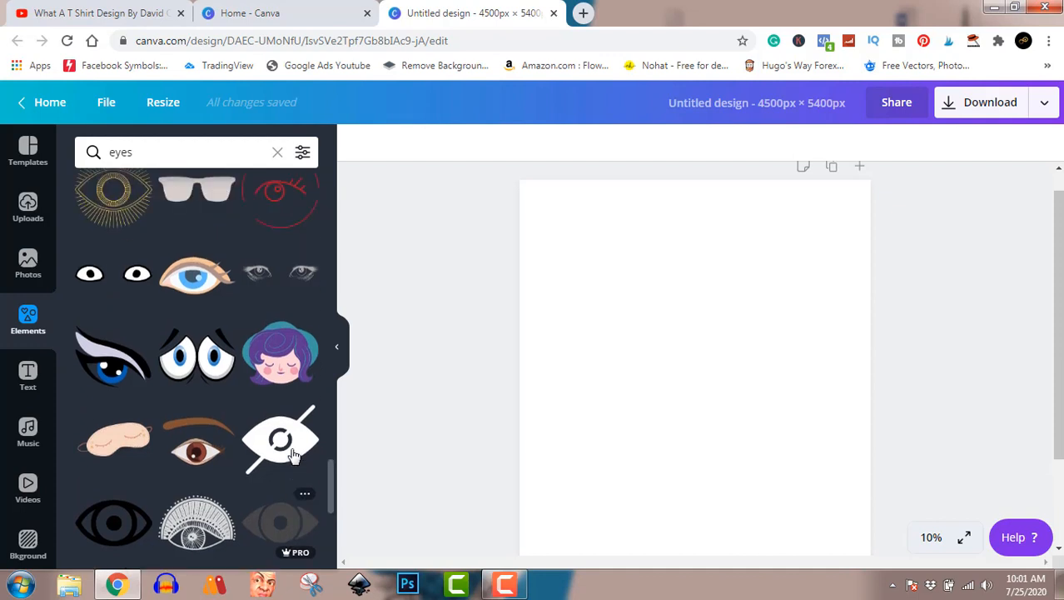
{"action": "left_click", "coordinate": [283, 439]}
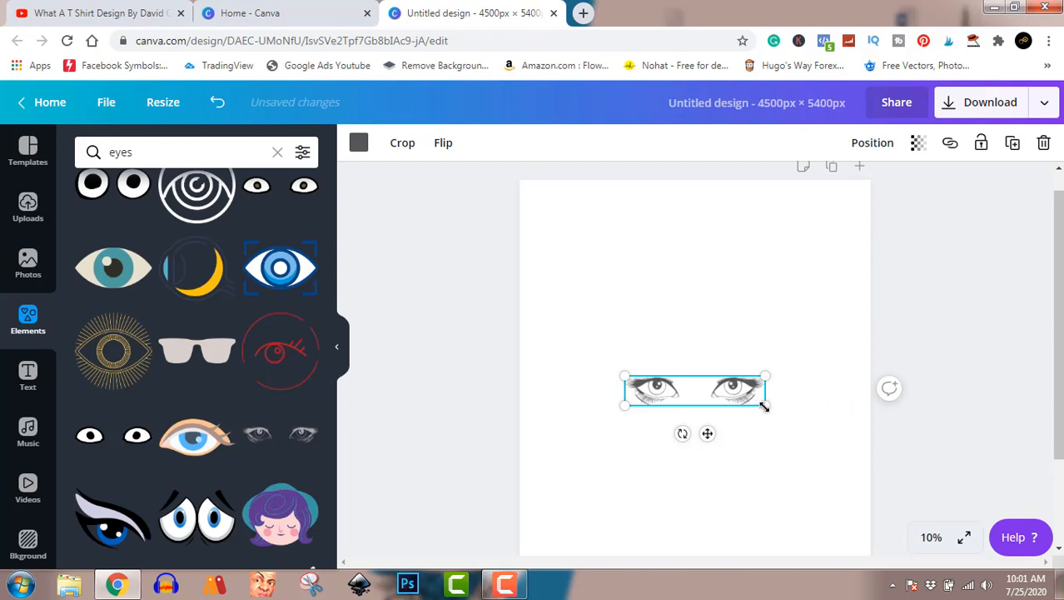
- Enlarge the eyes graphic to about 70% of the page width and centre it horizontally above the middle of the page
{"action": "left_click_drag", "start_coordinate": [765, 406], "coordinate": [902, 489]}
{"action": "left_click_drag", "start_coordinate": [833, 411], "coordinate": [755, 366]}
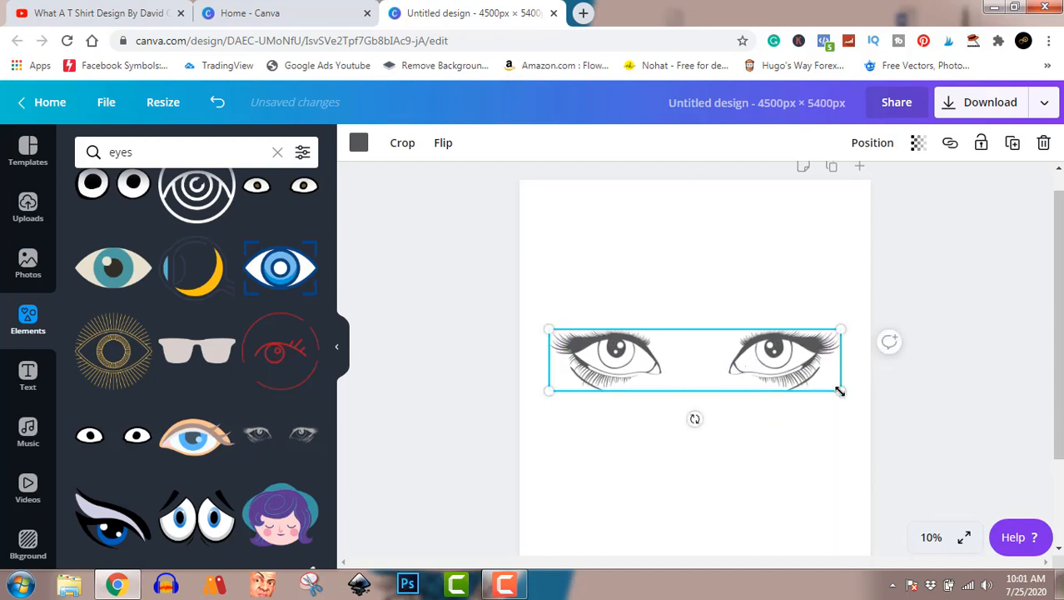
{"action": "left_click_drag", "start_coordinate": [840, 388], "coordinate": [744, 354]}
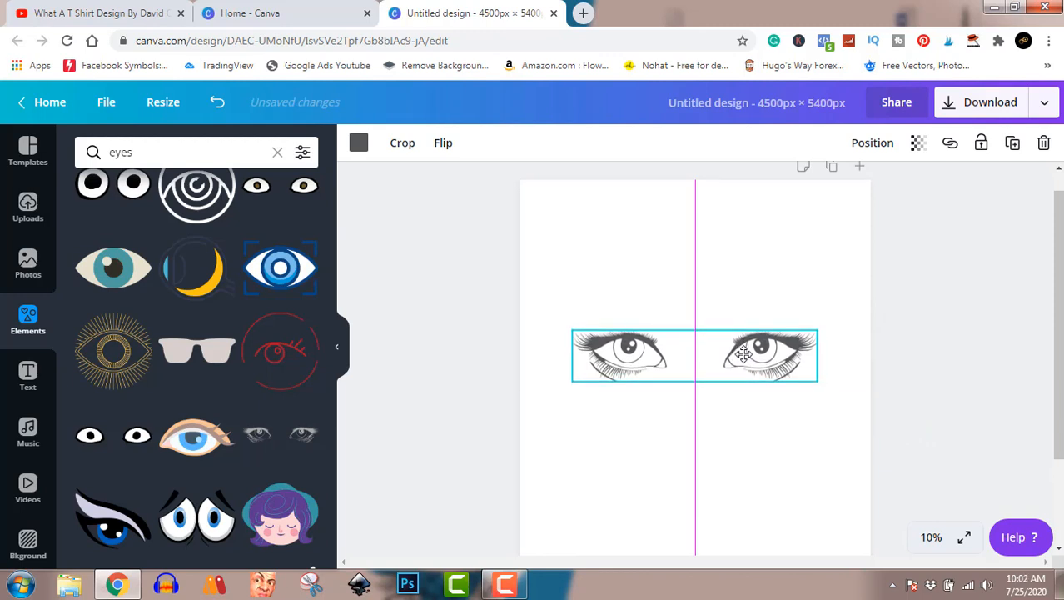
{"action": "left_click_drag", "start_coordinate": [744, 354], "coordinate": [744, 354]}
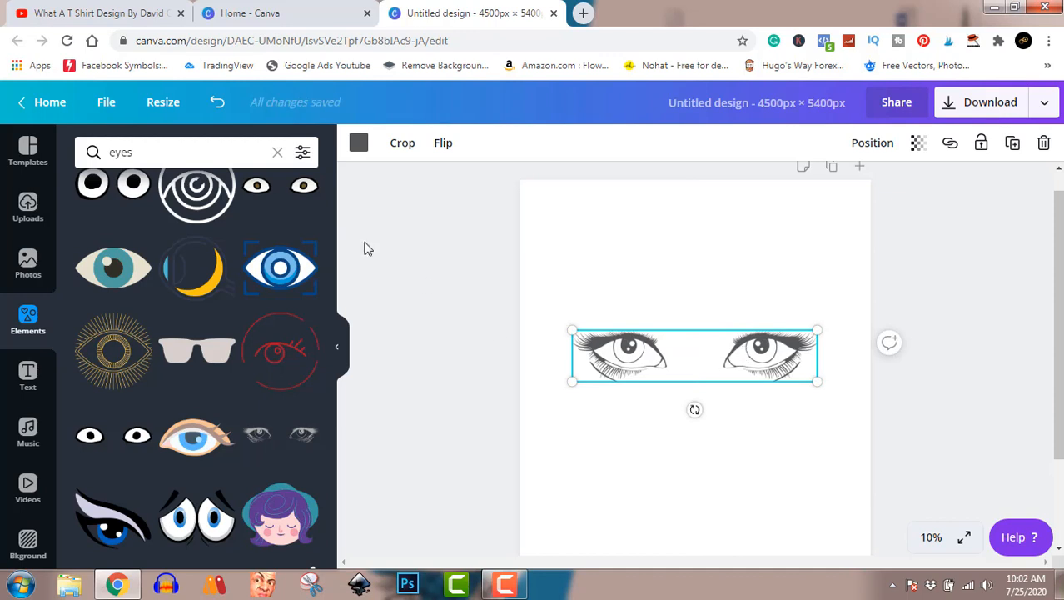
- Open the custom colour picker for the eyes graphic and try a burnt orange, #df5f0c
{"action": "left_click", "coordinate": [358, 146]}
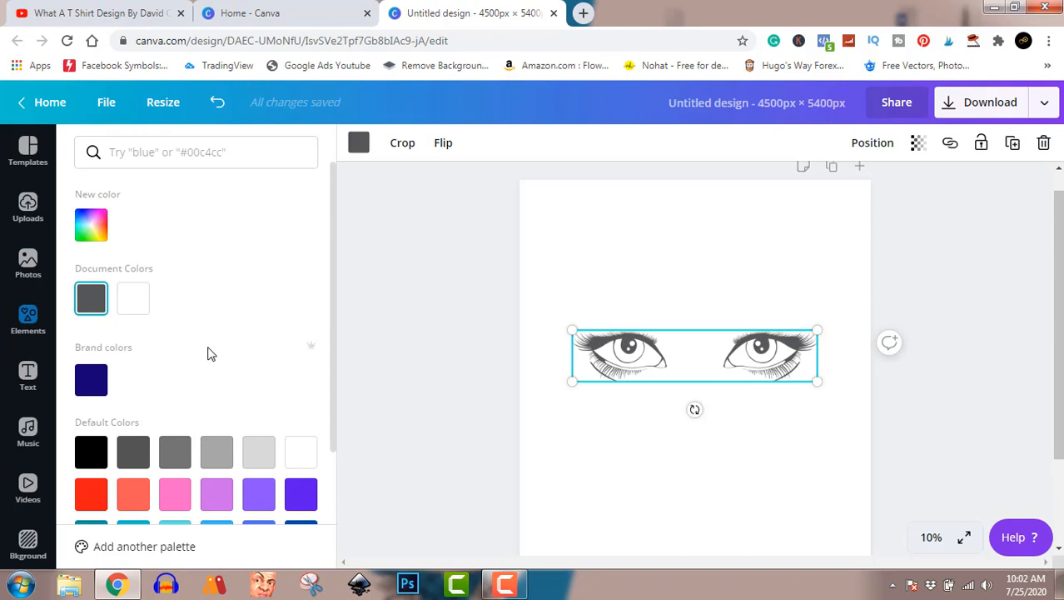
{"action": "left_click", "coordinate": [98, 228]}
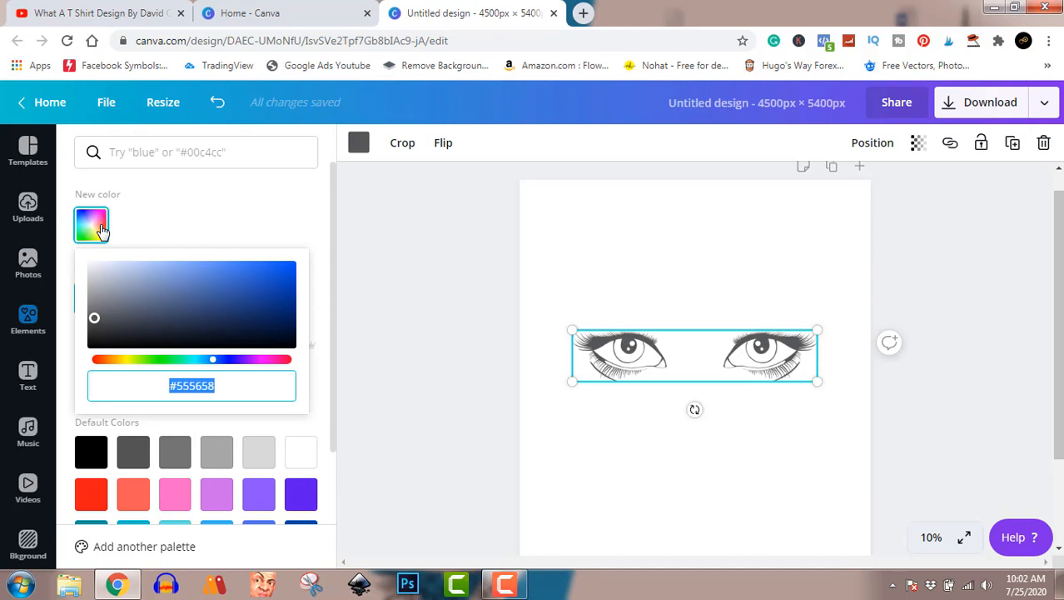
{"action": "left_click", "coordinate": [112, 361]}
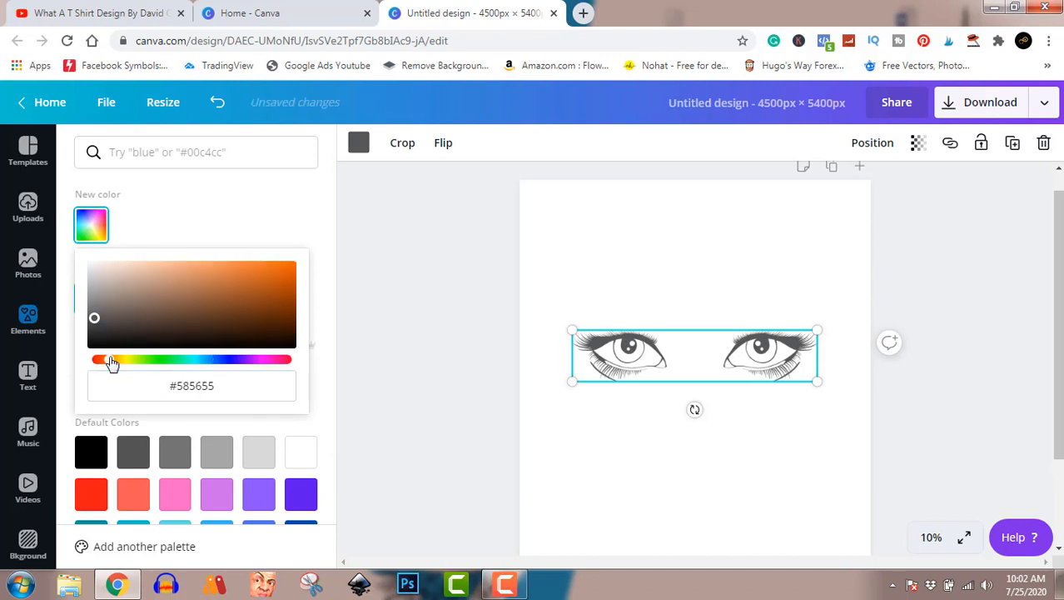
{"action": "left_click", "coordinate": [278, 276]}
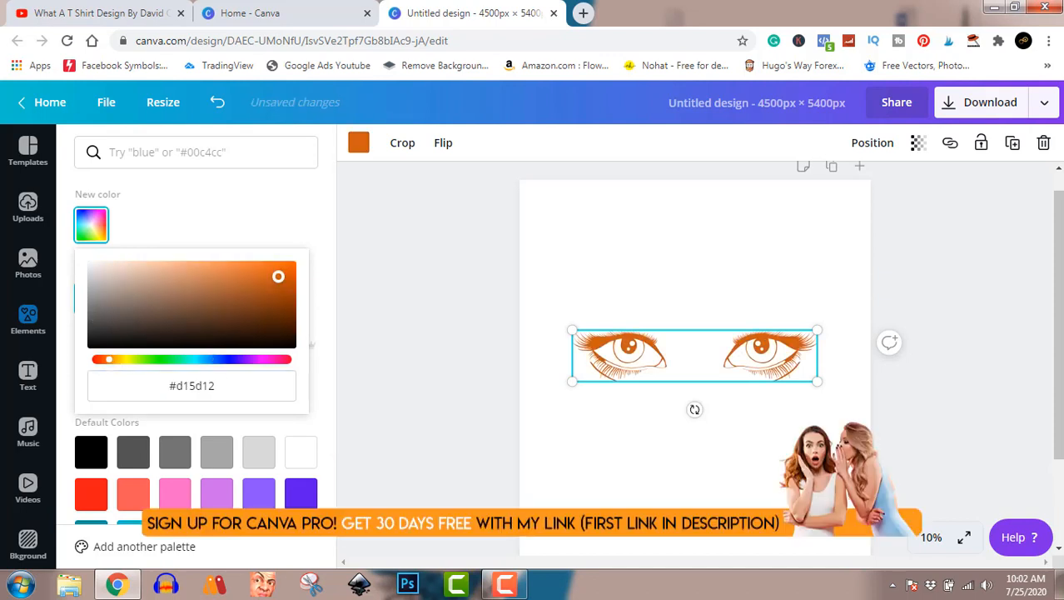
{"action": "left_click", "coordinate": [284, 271]}
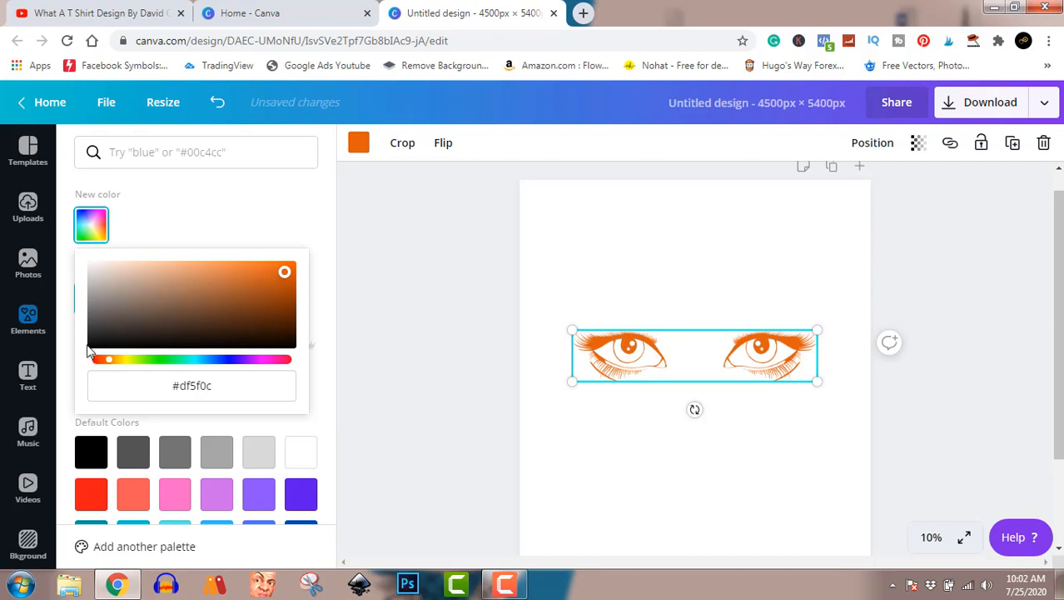
- Try near-black #101010 and golden yellow #e6c516 as the colour of the eyes graphic
{"action": "left_click", "coordinate": [91, 344]}
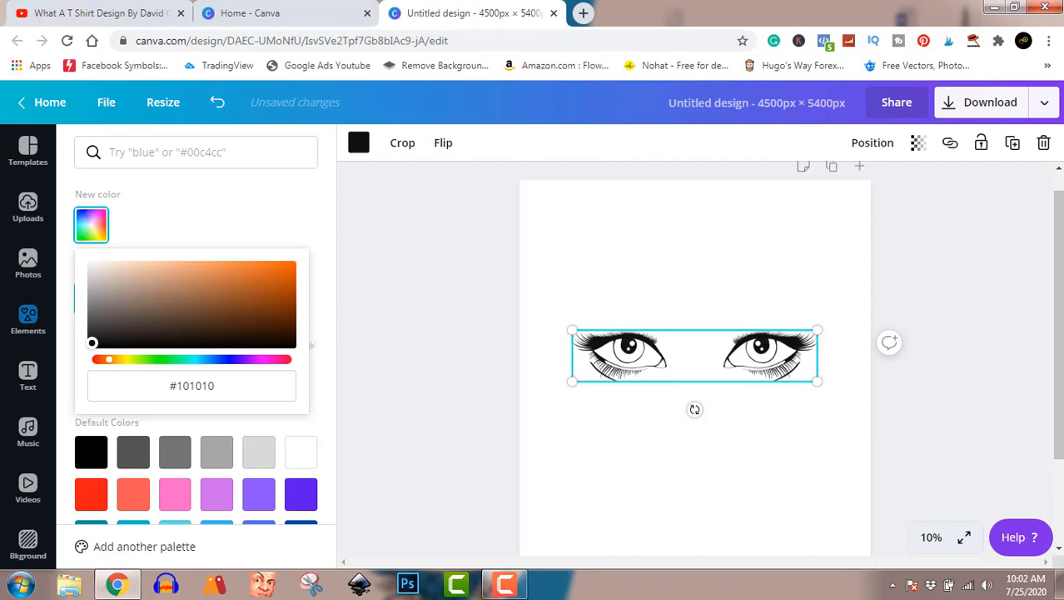
{"action": "left_click", "coordinate": [124, 360]}
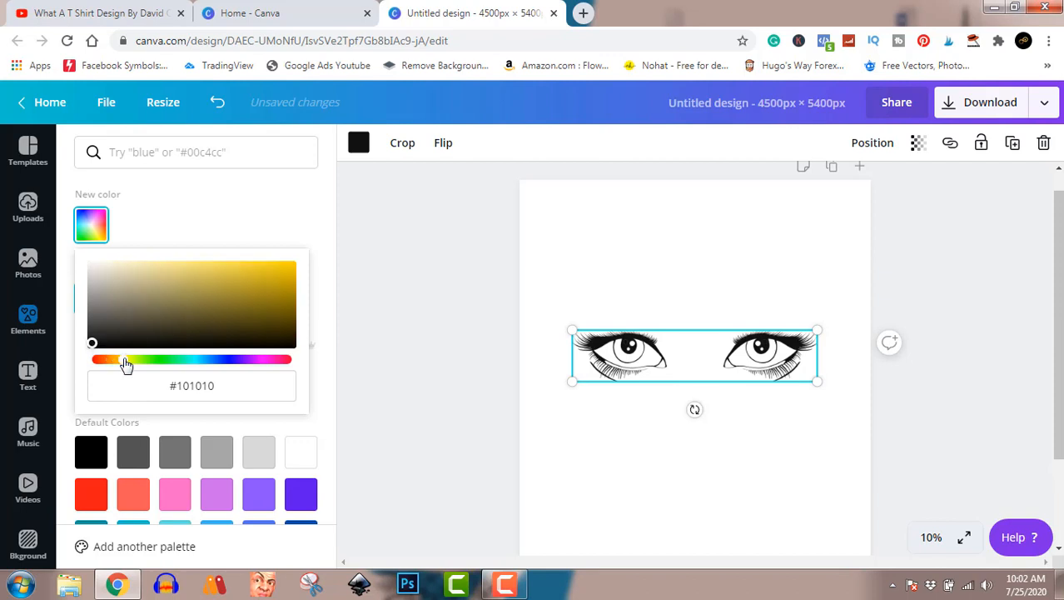
{"action": "left_click", "coordinate": [274, 286]}
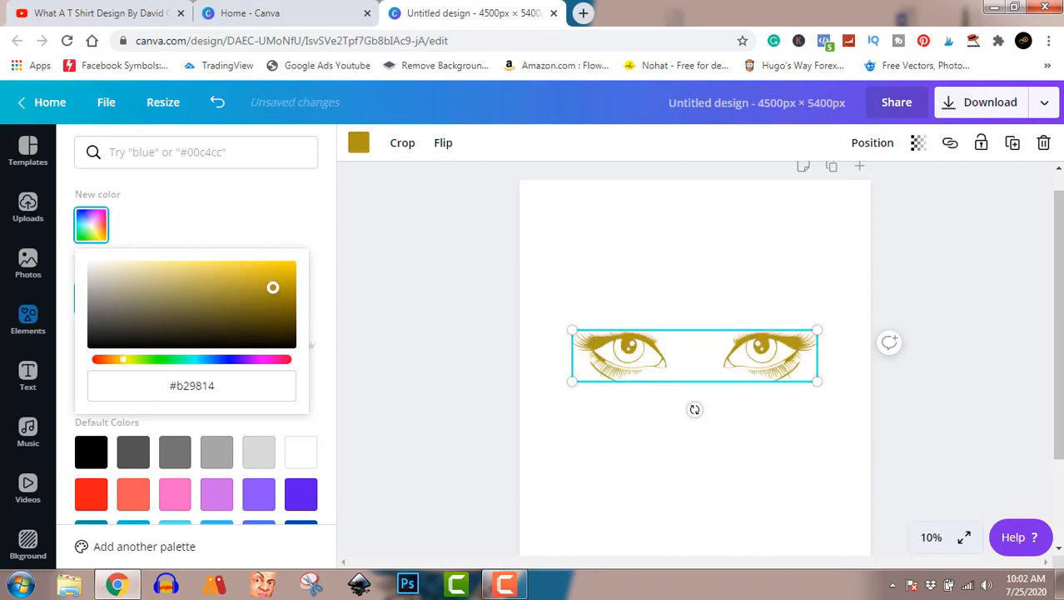
{"action": "left_click_drag", "start_coordinate": [278, 272], "coordinate": [275, 269]}
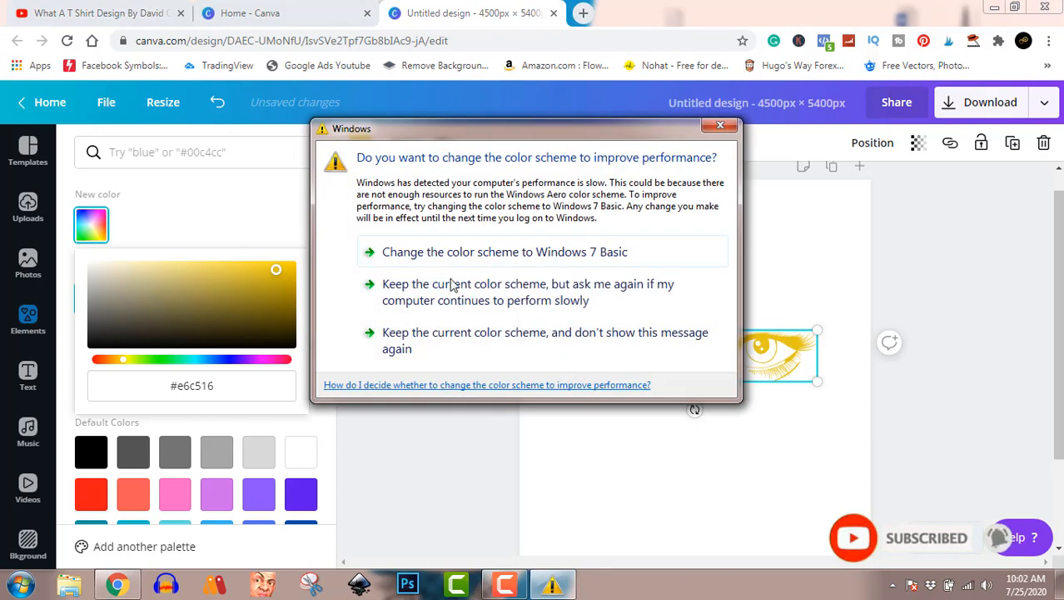
- Keep the current Windows color scheme without showing the message again, and recolour the eyes graphic orange, #ef8508
{"action": "left_click", "coordinate": [461, 337]}
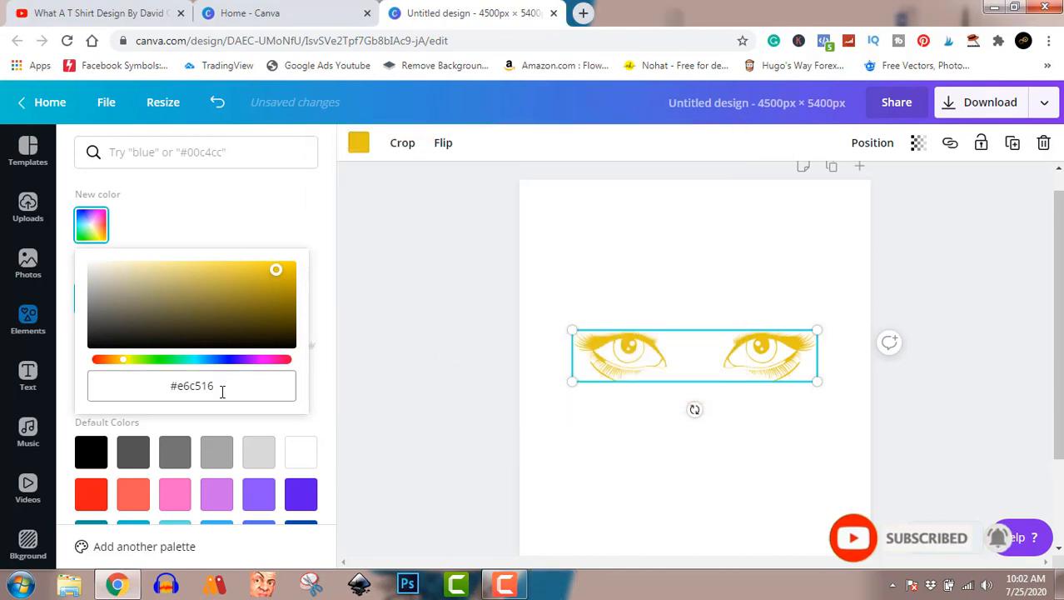
{"action": "left_click", "coordinate": [285, 269]}
{"action": "left_click_drag", "start_coordinate": [286, 269], "coordinate": [256, 266]}
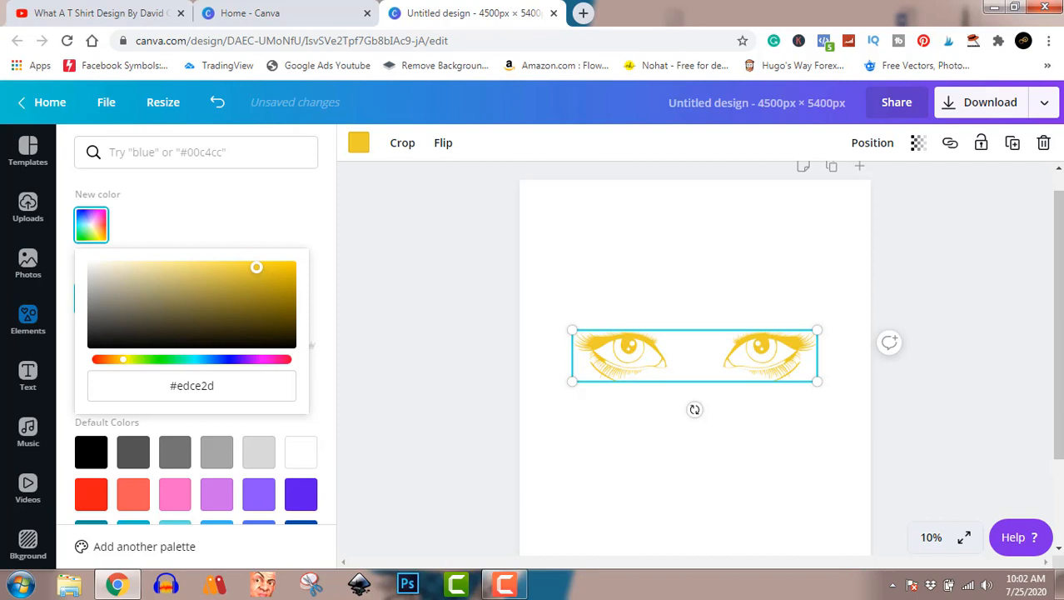
{"action": "left_click_drag", "start_coordinate": [125, 361], "coordinate": [118, 361]}
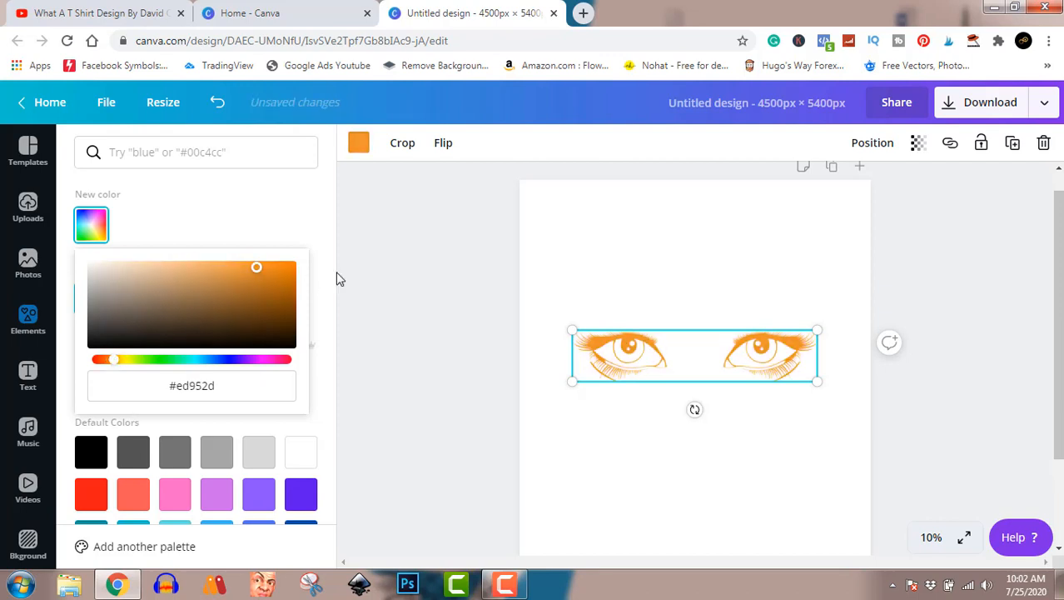
{"action": "left_click", "coordinate": [289, 267]}
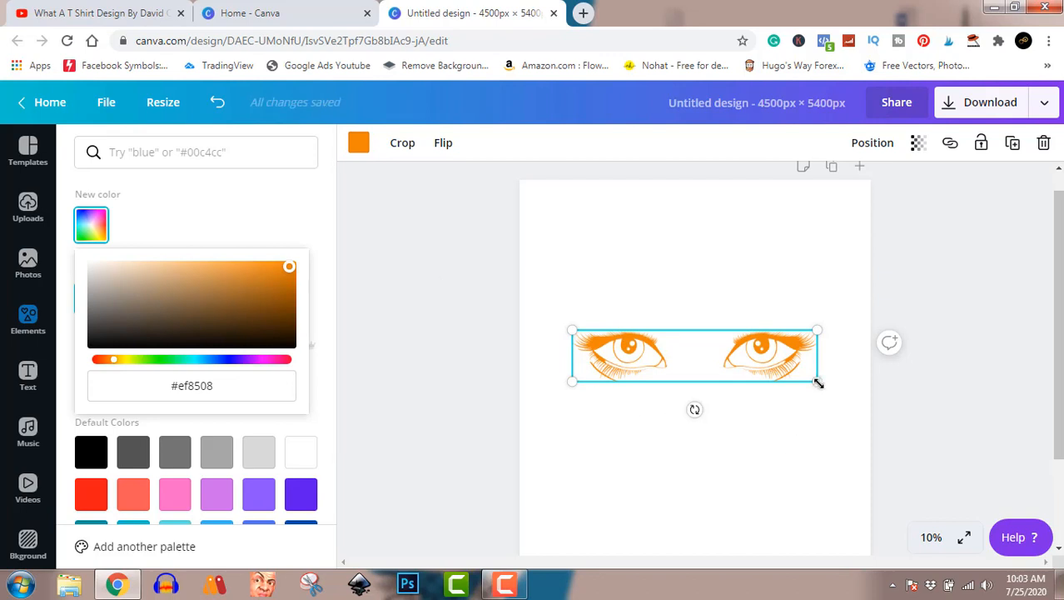
{"action": "left_click", "coordinate": [451, 342]}
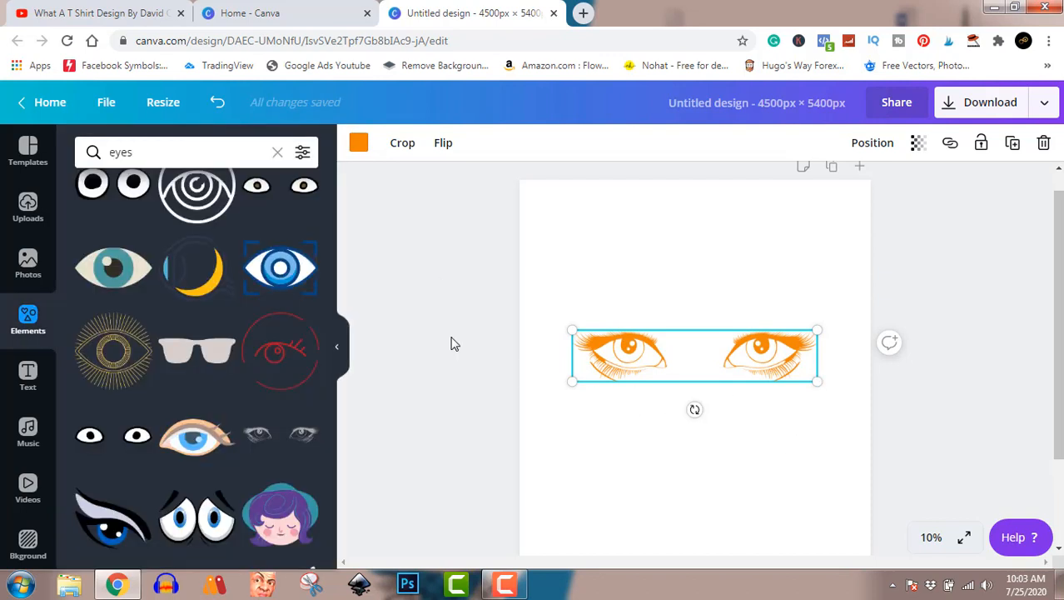
- Search the elements library for "glasses"
{"action": "left_click_drag", "start_coordinate": [178, 151], "coordinate": [108, 151]}
{"action": "type", "text": "glasses '"}
{"action": "key", "text": "BackSpace"}
{"action": "key", "text": "BackSpace"}
{"action": "key", "text": "Return"}
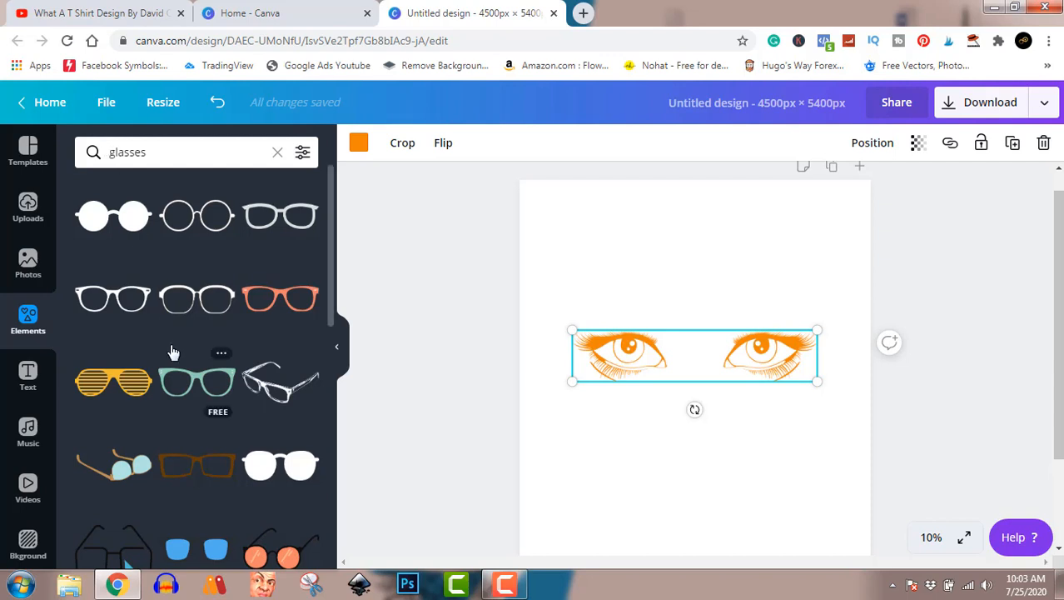
- Browse the glasses results for a front-facing frame that suits the eyes graphic
{"action": "scroll", "coordinate": [173, 373], "scroll_direction": "down", "scroll_amount": 1}
{"action": "scroll", "coordinate": [173, 373], "scroll_direction": "down", "scroll_amount": 5}
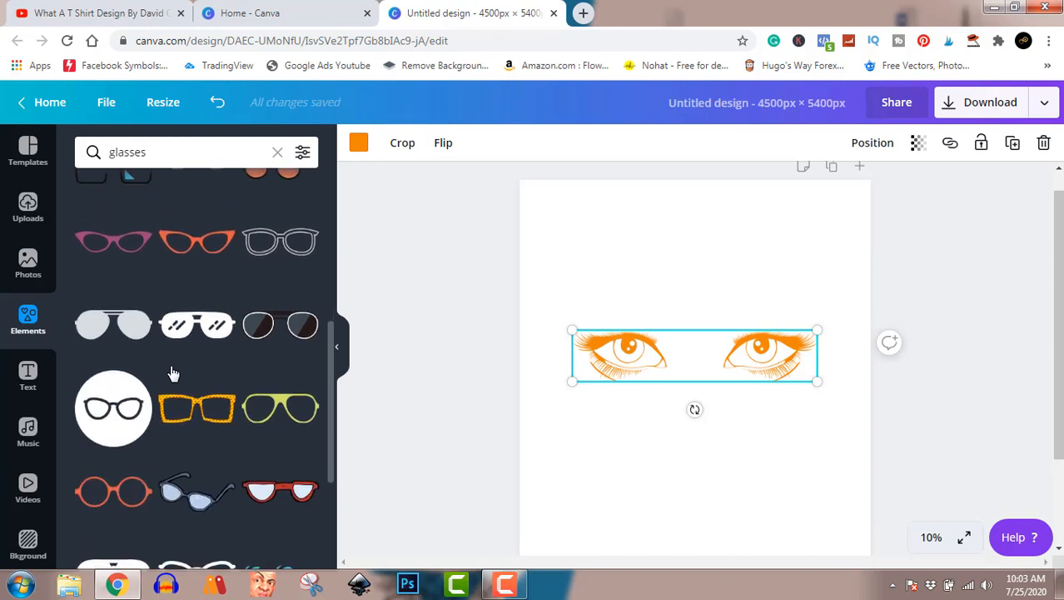
{"action": "scroll", "coordinate": [170, 366], "scroll_direction": "down", "scroll_amount": 1}
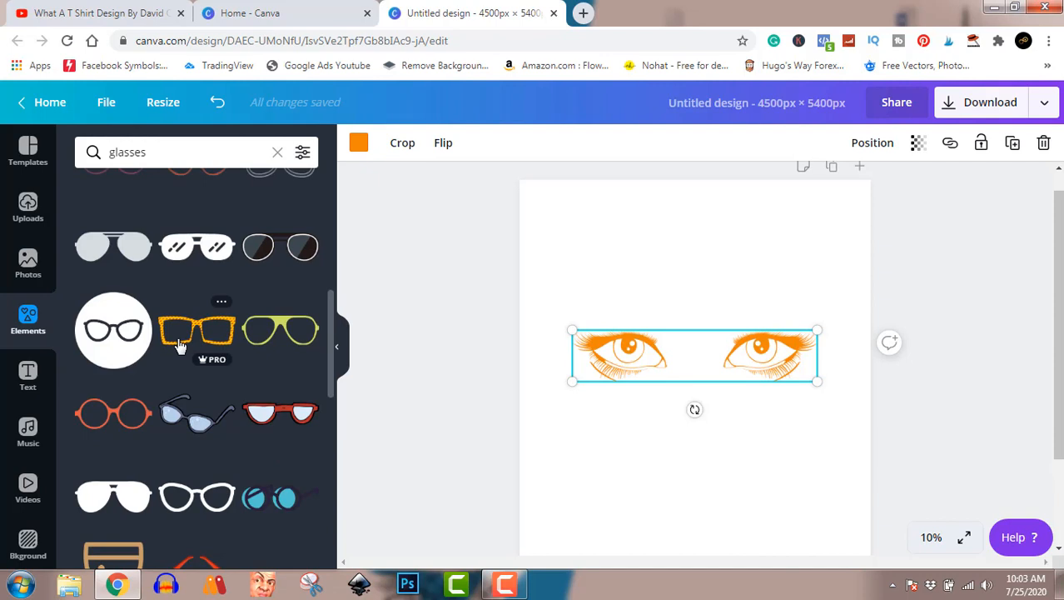
{"action": "scroll", "coordinate": [179, 346], "scroll_direction": "down", "scroll_amount": 5}
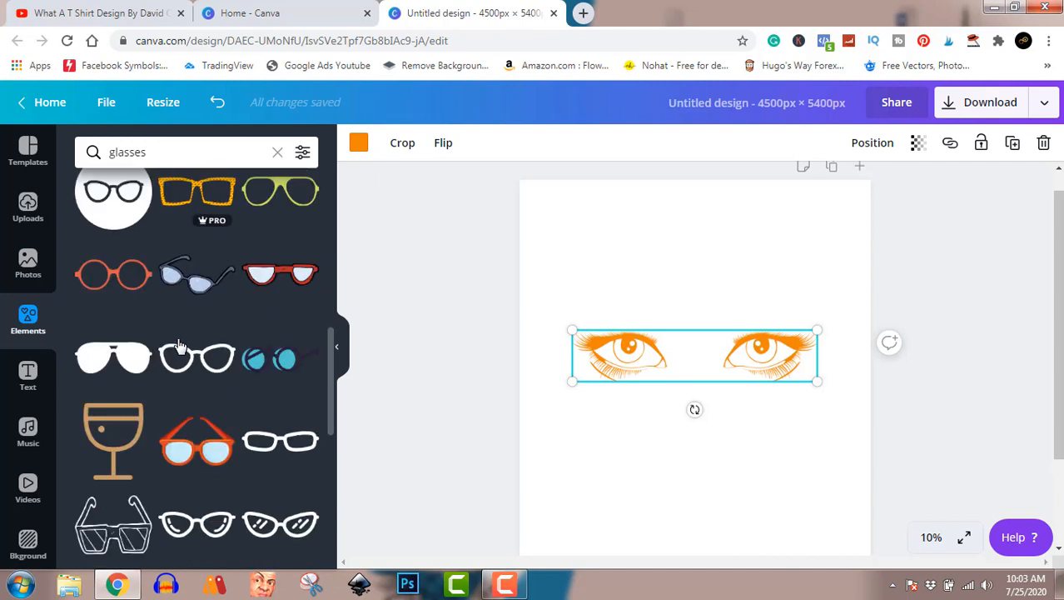
{"action": "scroll", "coordinate": [179, 346], "scroll_direction": "down", "scroll_amount": 1}
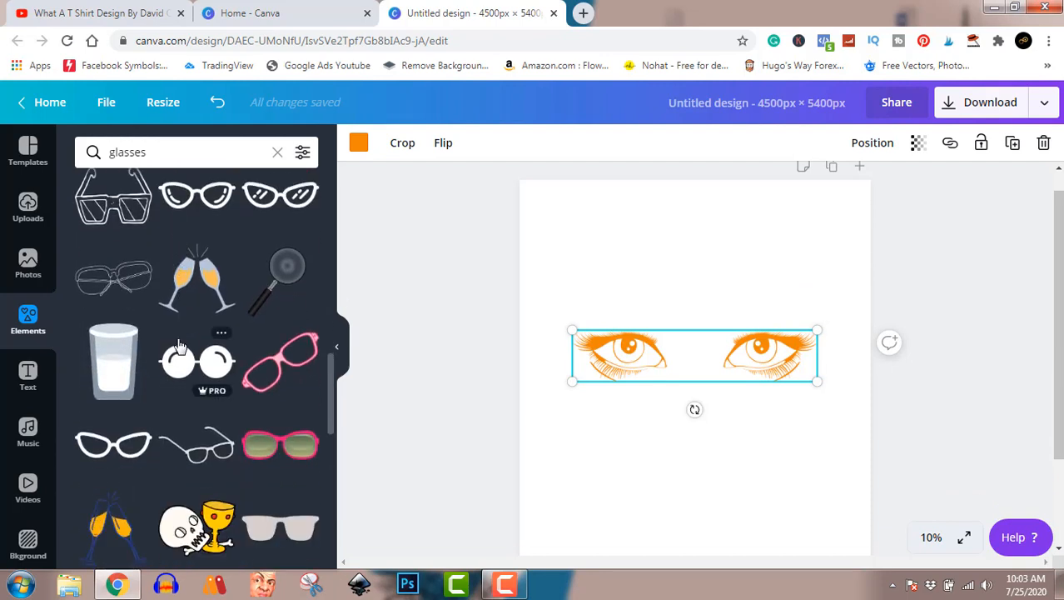
{"action": "scroll", "coordinate": [179, 346], "scroll_direction": "down", "scroll_amount": 1}
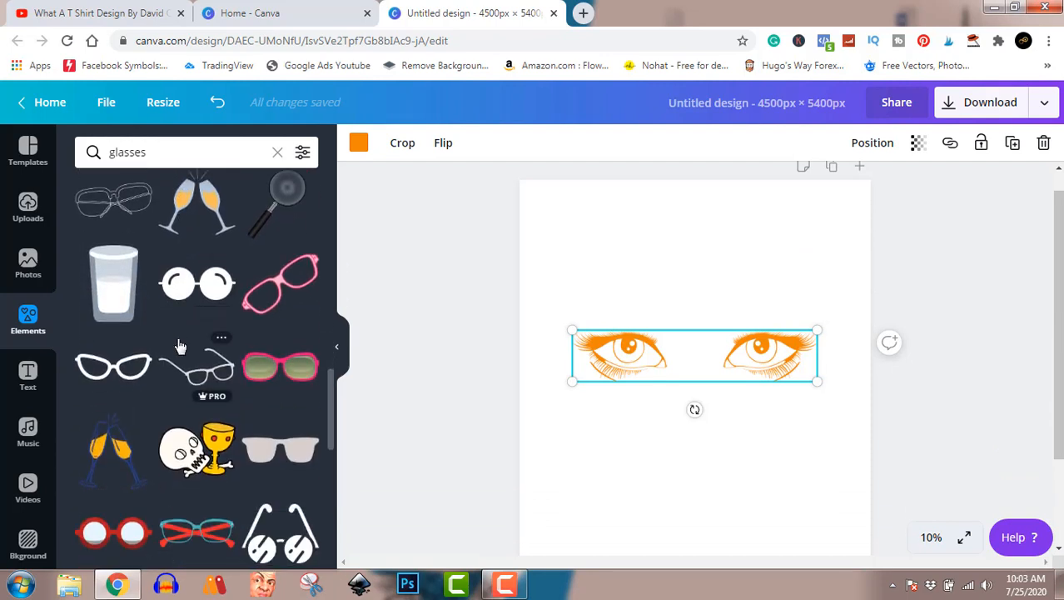
{"action": "scroll", "coordinate": [179, 346], "scroll_direction": "down", "scroll_amount": 2}
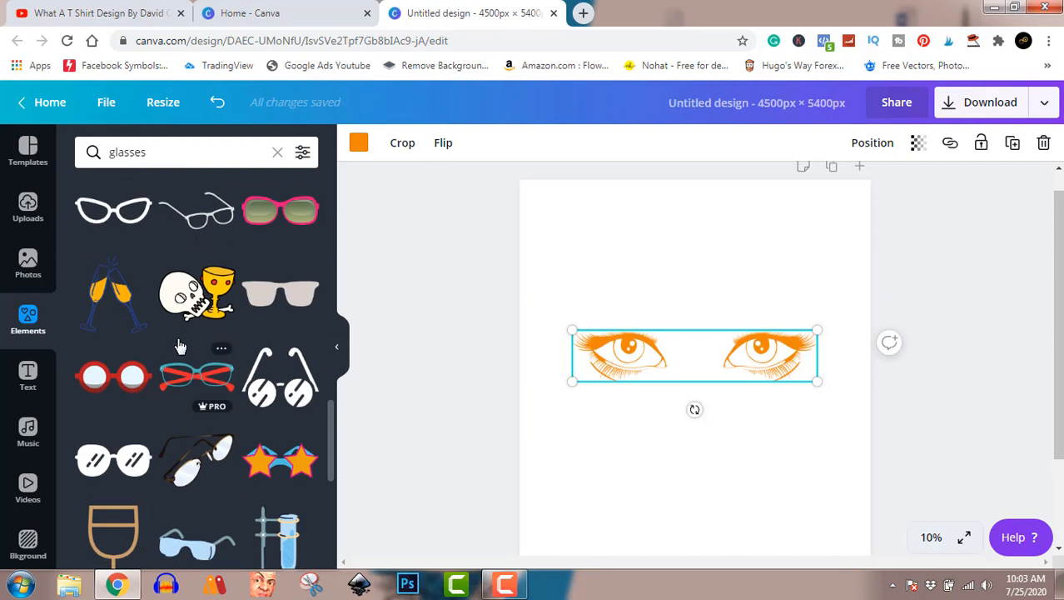
{"action": "scroll", "coordinate": [179, 345], "scroll_direction": "down", "scroll_amount": 3}
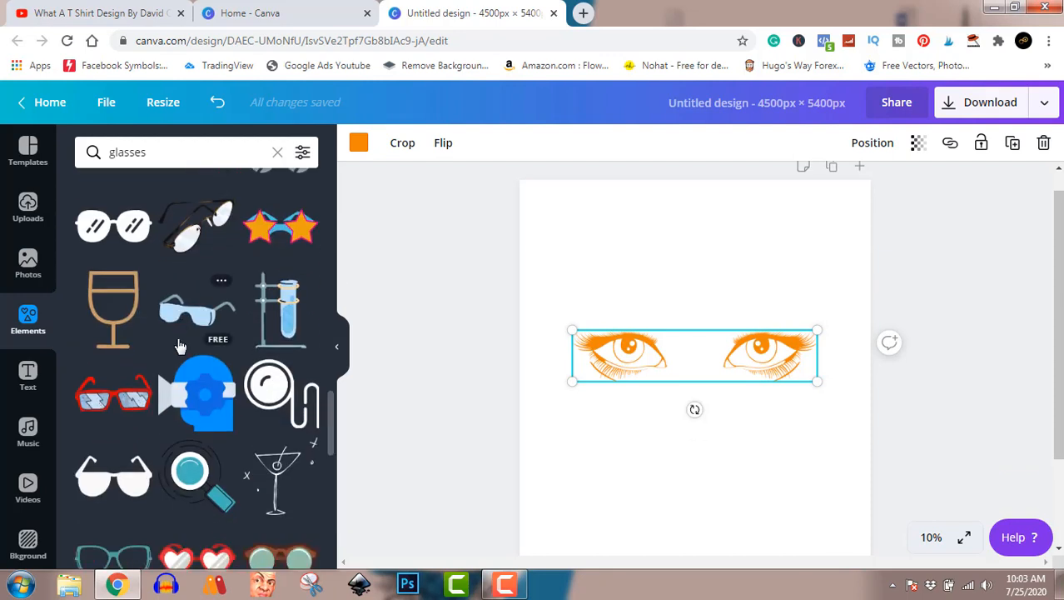
{"action": "scroll", "coordinate": [179, 346], "scroll_direction": "down", "scroll_amount": 4}
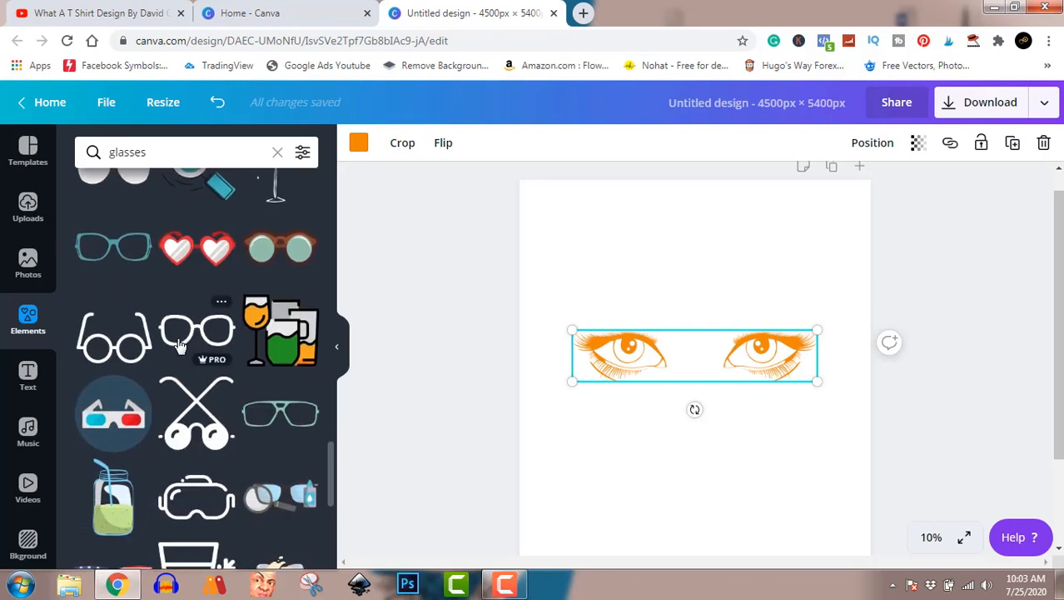
{"action": "scroll", "coordinate": [179, 345], "scroll_direction": "down", "scroll_amount": 3}
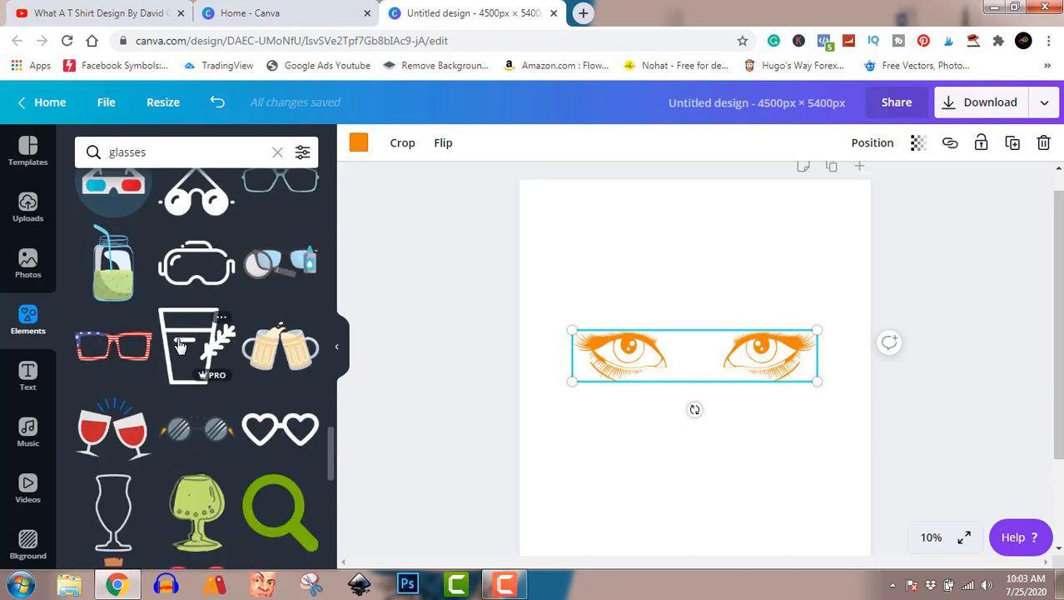
{"action": "scroll", "coordinate": [179, 346], "scroll_direction": "down", "scroll_amount": 3}
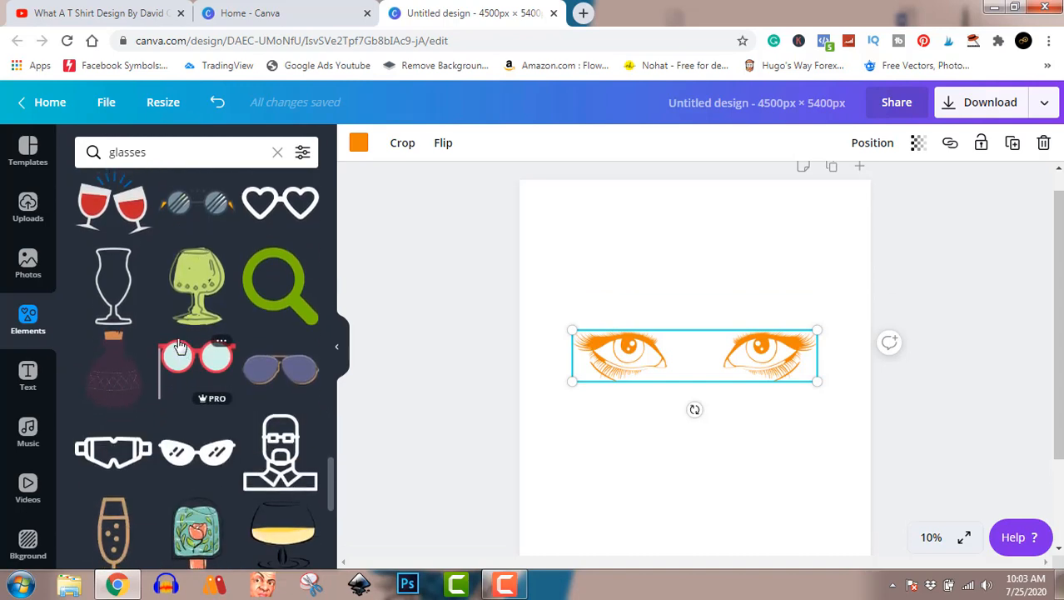
{"action": "scroll", "coordinate": [179, 346], "scroll_direction": "down", "scroll_amount": 5}
{"action": "scroll", "coordinate": [177, 343], "scroll_direction": "up", "scroll_amount": 10}
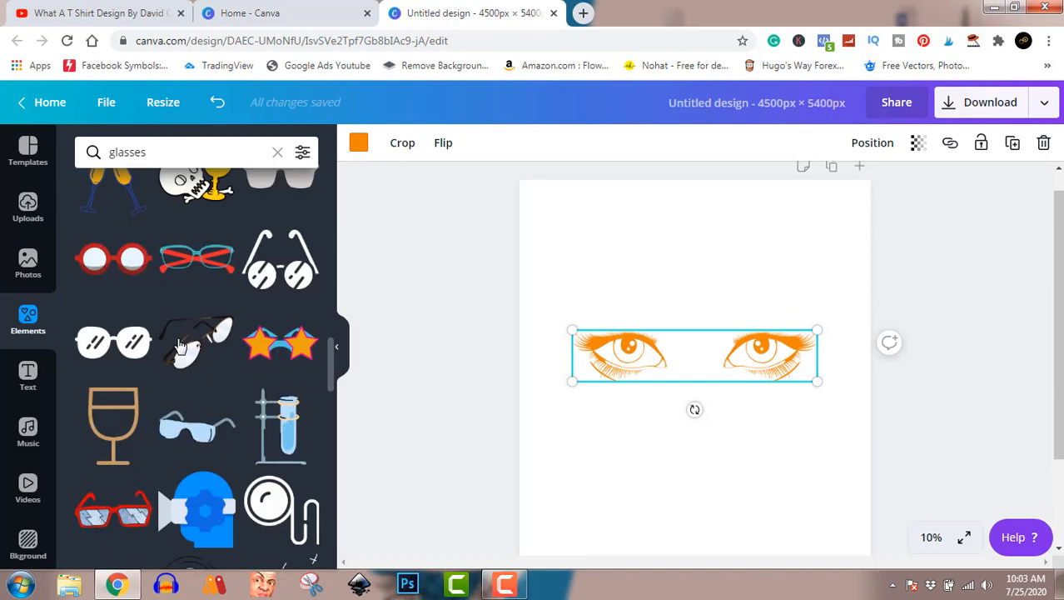
{"action": "scroll", "coordinate": [178, 345], "scroll_direction": "up", "scroll_amount": 5}
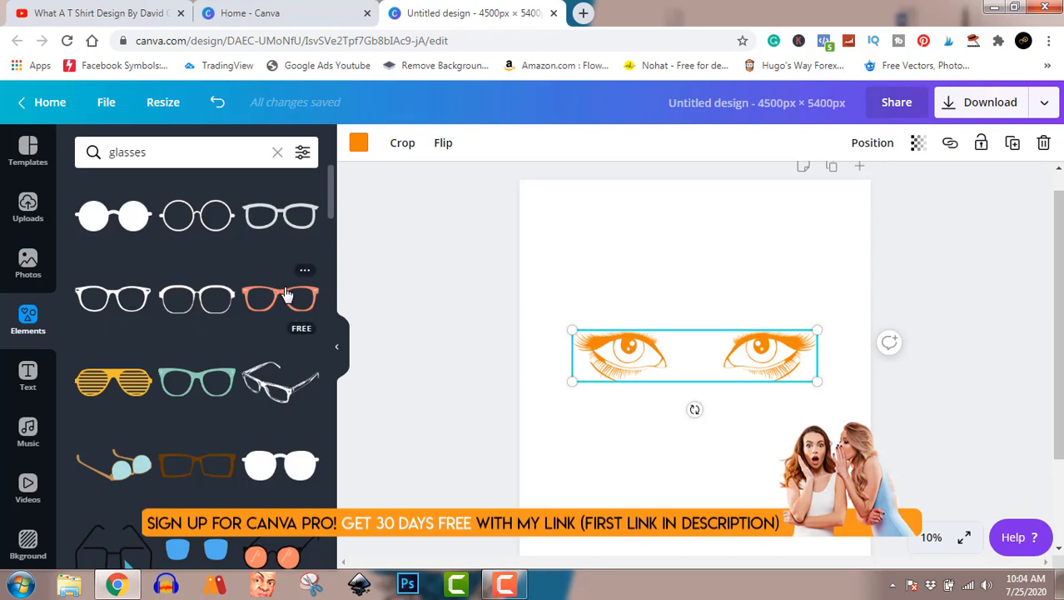
- Add the thick-rimmed glasses with small hinge marks, enlarge them to about 80% of the page width and centre them over the eyes
{"action": "left_click", "coordinate": [114, 302]}
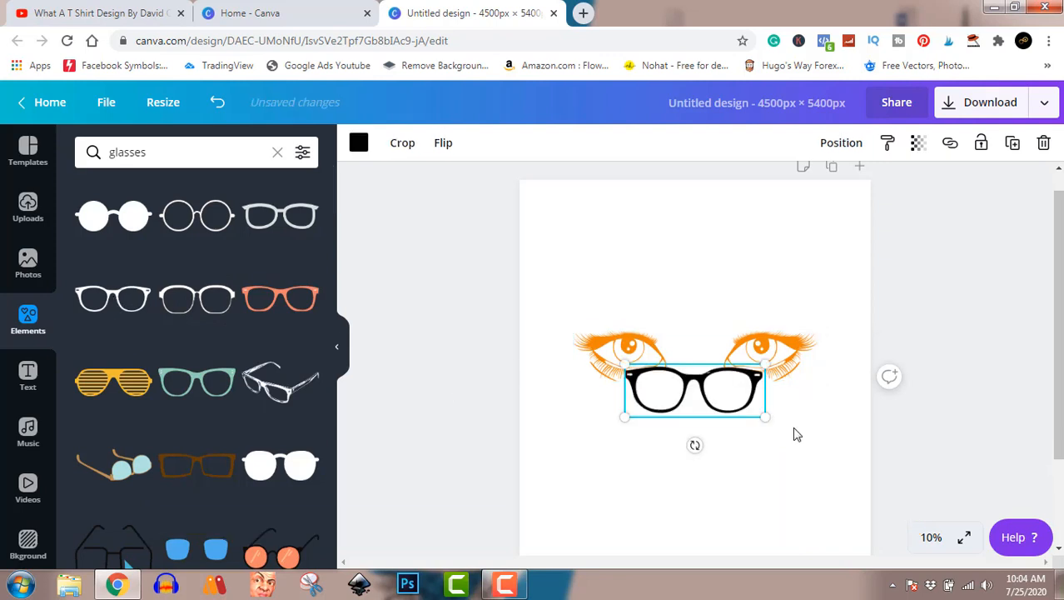
{"action": "left_click_drag", "start_coordinate": [764, 419], "coordinate": [906, 469]}
{"action": "left_click_drag", "start_coordinate": [828, 429], "coordinate": [763, 372]}
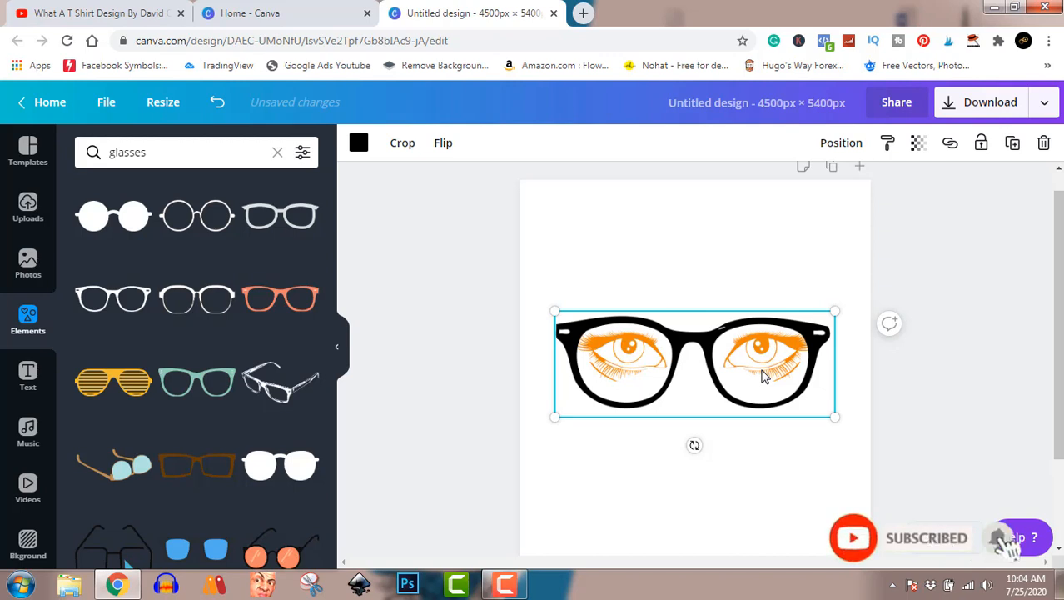
{"action": "left_click", "coordinate": [973, 422]}
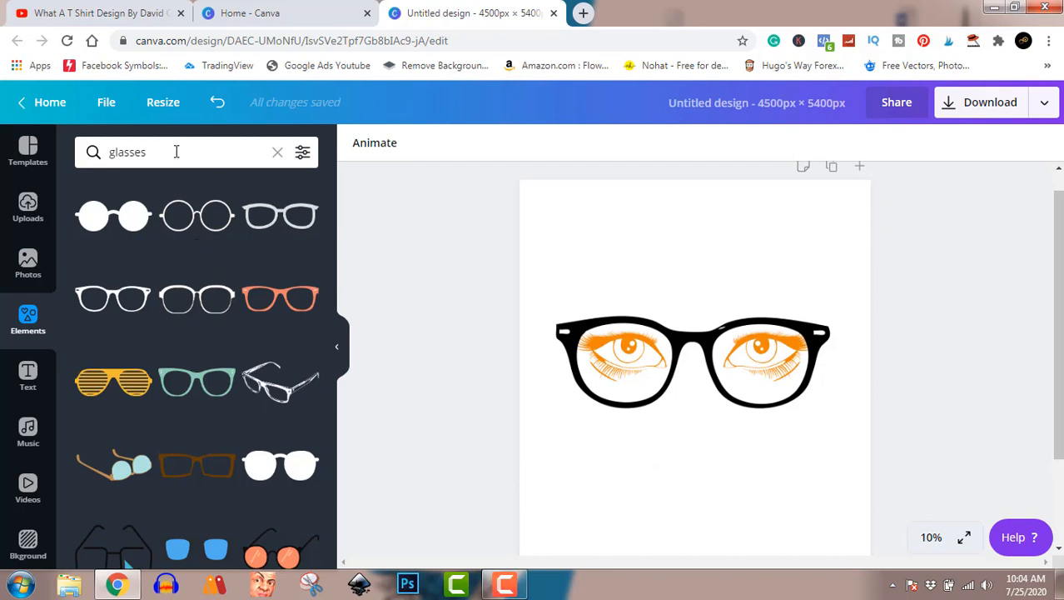
- Replace the glasses search in the elements library with a search for "nose"
{"action": "key", "text": "BackSpace"}
{"action": "key", "text": "BackSpace"}
{"action": "key", "text": "BackSpace"}
{"action": "key", "text": "BackSpace"}
{"action": "key", "text": "BackSpace"}
{"action": "key", "text": "BackSpace"}
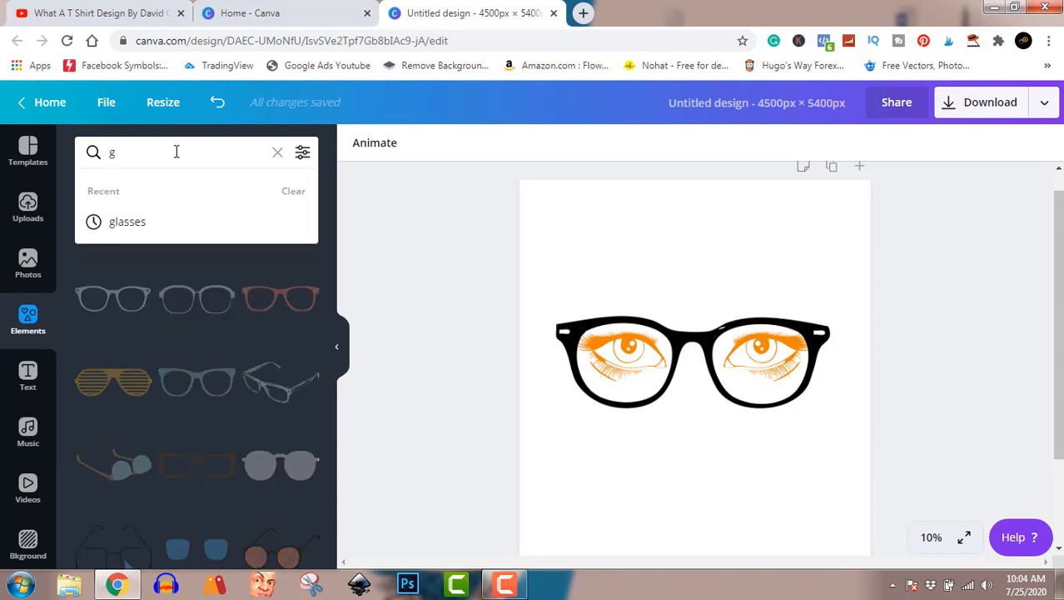
{"action": "key", "text": "BackSpace"}
{"action": "type", "text": "nos"}
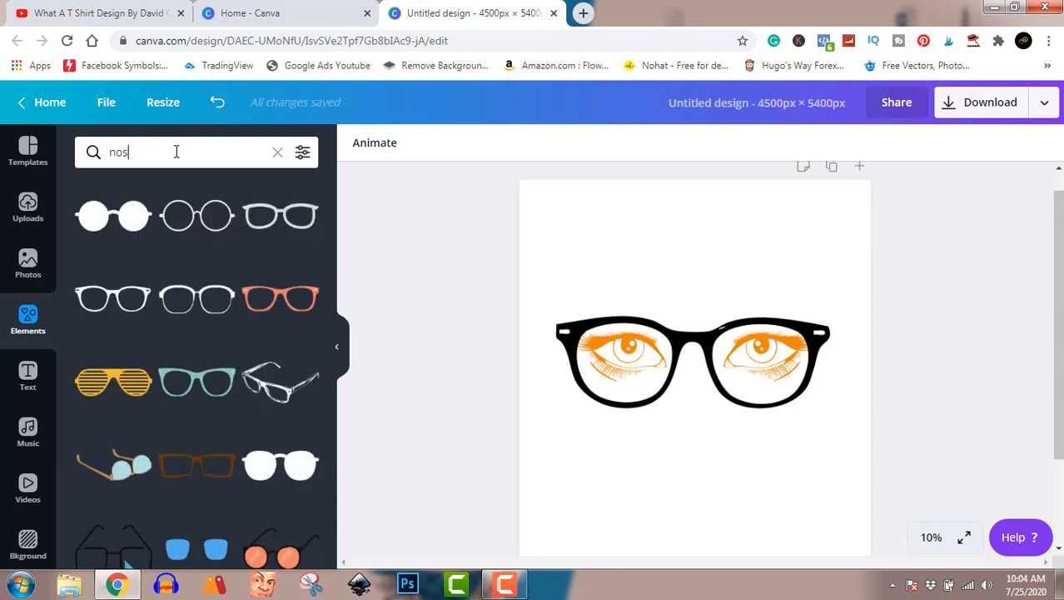
{"action": "type", "text": "e"}
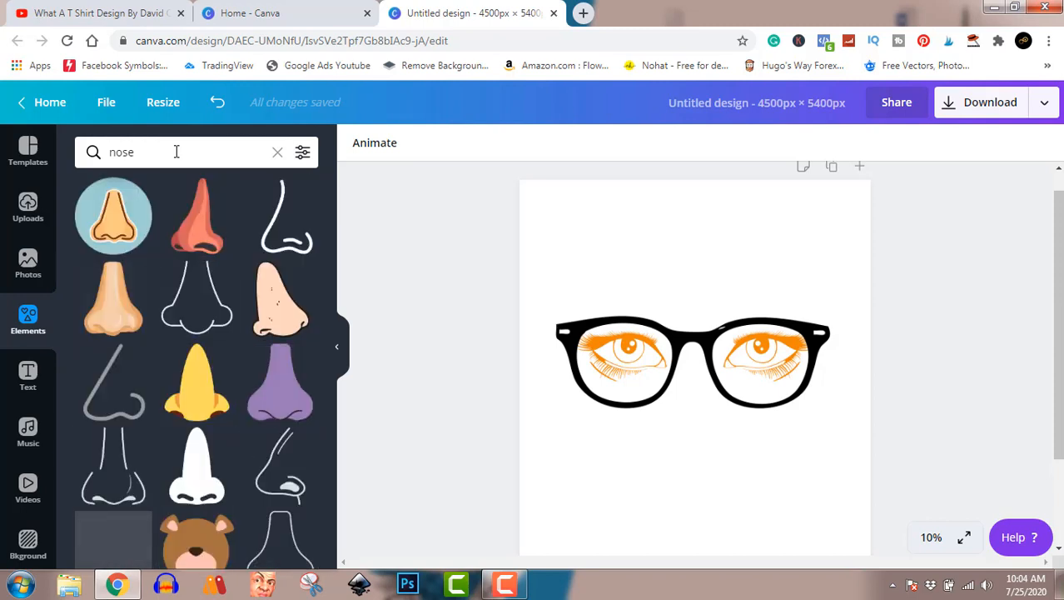
- Browse the nose results for a front-facing human nose that suits the face design
{"action": "scroll", "coordinate": [203, 333], "scroll_direction": "down", "scroll_amount": 3}
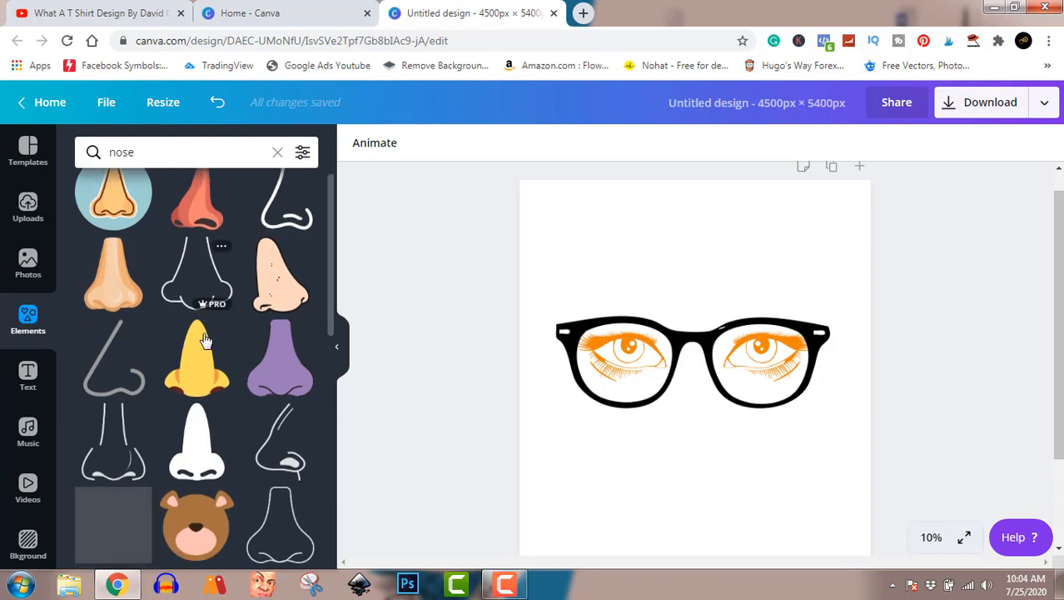
{"action": "scroll", "coordinate": [205, 340], "scroll_direction": "down", "scroll_amount": 2}
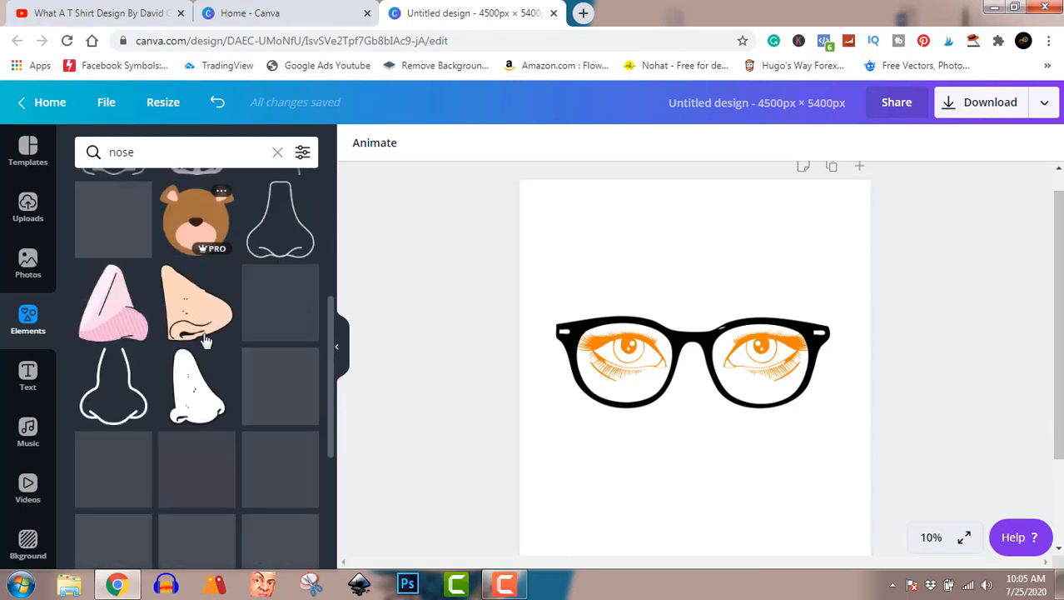
{"action": "scroll", "coordinate": [206, 340], "scroll_direction": "up", "scroll_amount": 3}
{"action": "scroll", "coordinate": [206, 340], "scroll_direction": "up", "scroll_amount": 2}
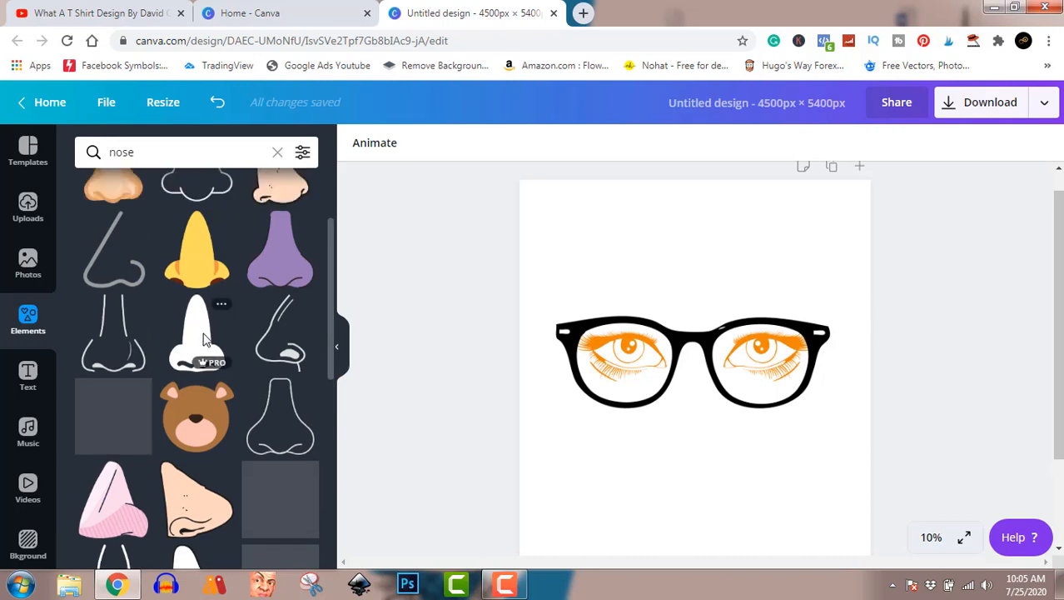
{"action": "scroll", "coordinate": [203, 332], "scroll_direction": "down", "scroll_amount": 1}
{"action": "scroll", "coordinate": [204, 332], "scroll_direction": "down", "scroll_amount": 4}
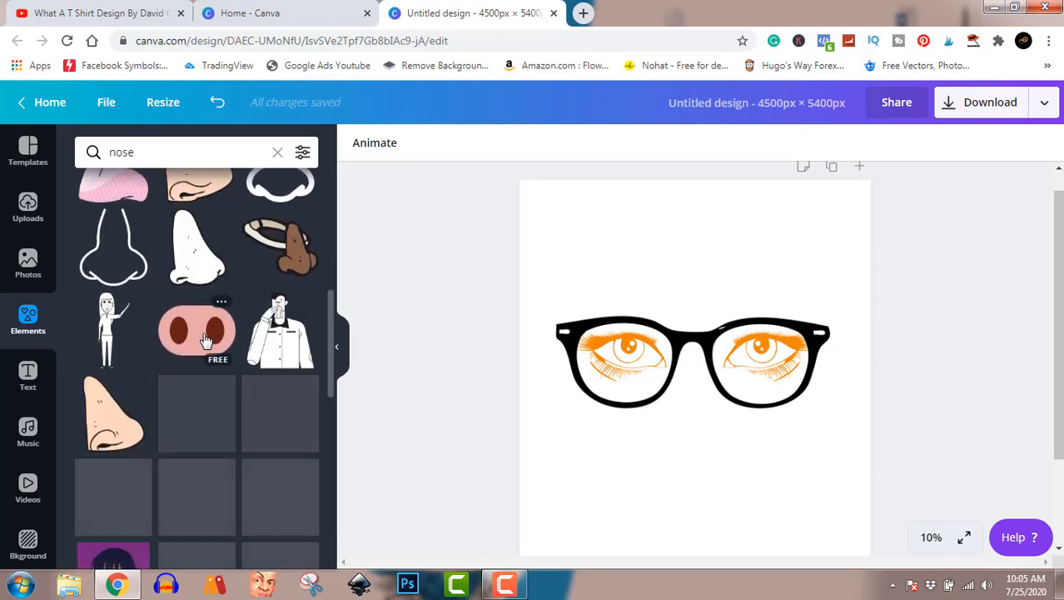
{"action": "scroll", "coordinate": [206, 340], "scroll_direction": "down", "scroll_amount": 2}
{"action": "scroll", "coordinate": [206, 340], "scroll_direction": "down", "scroll_amount": 3}
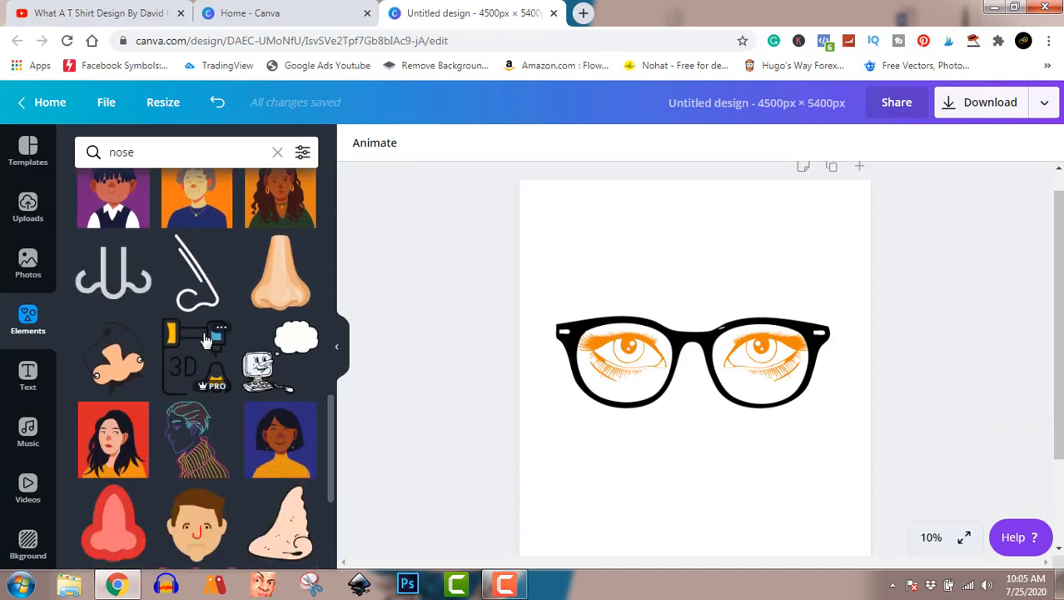
- Add the front-facing skin-tone nose, shrink it to about a quarter of the page width and centre it just below the glasses bridge
{"action": "left_click", "coordinate": [283, 278]}
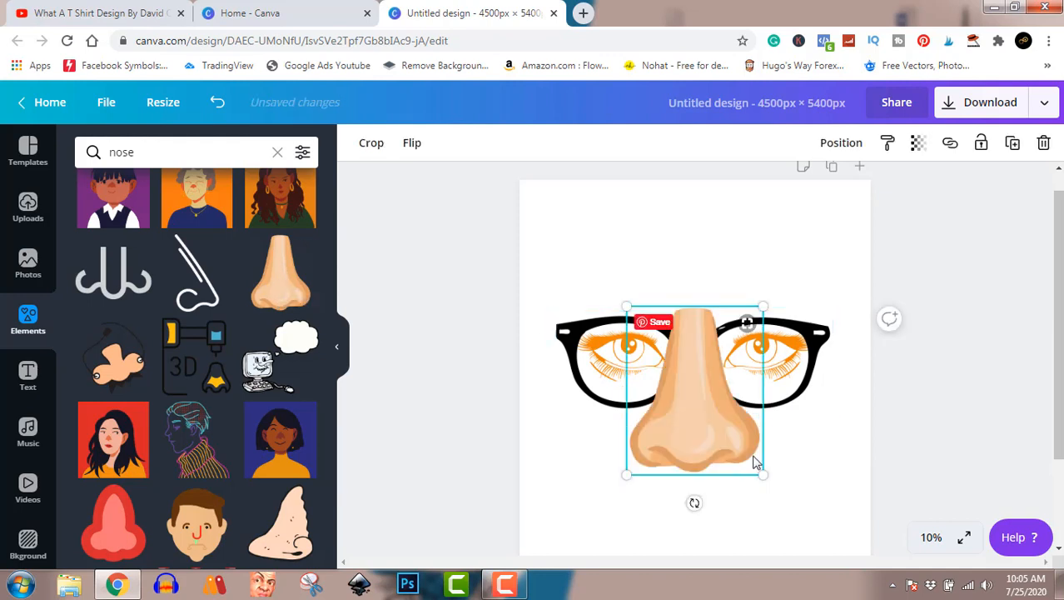
{"action": "left_click_drag", "start_coordinate": [764, 475], "coordinate": [696, 393]}
{"action": "left_click_drag", "start_coordinate": [660, 349], "coordinate": [695, 447]}
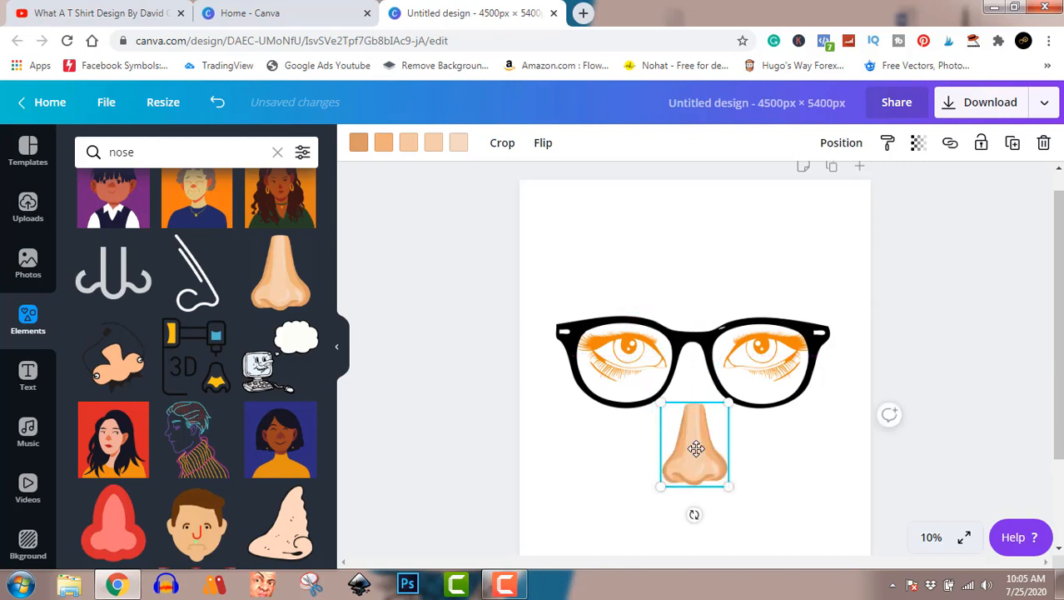
{"action": "left_click_drag", "start_coordinate": [729, 486], "coordinate": [749, 504]}
{"action": "left_click_drag", "start_coordinate": [711, 468], "coordinate": [706, 463]}
{"action": "left_click", "coordinate": [991, 371]}
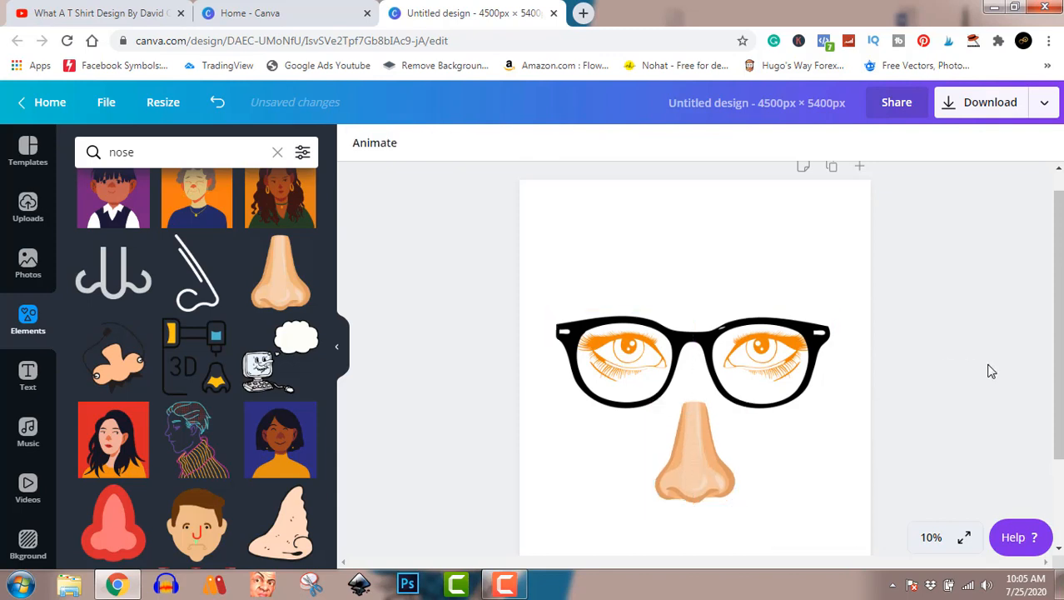
{"action": "scroll", "coordinate": [992, 371], "scroll_direction": "down", "scroll_amount": 2}
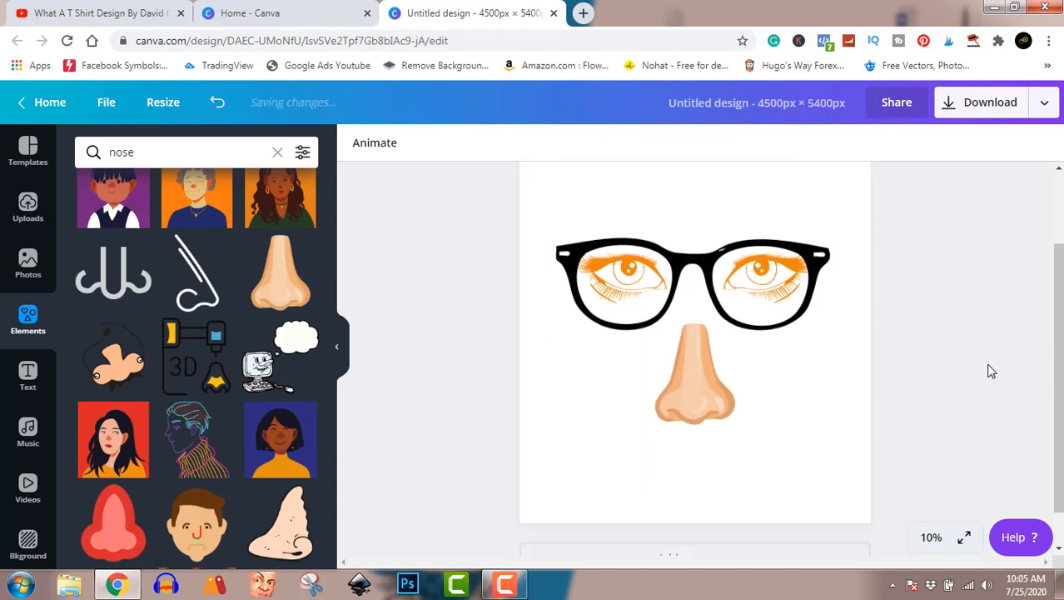
{"action": "scroll", "coordinate": [991, 370], "scroll_direction": "up", "scroll_amount": 2}
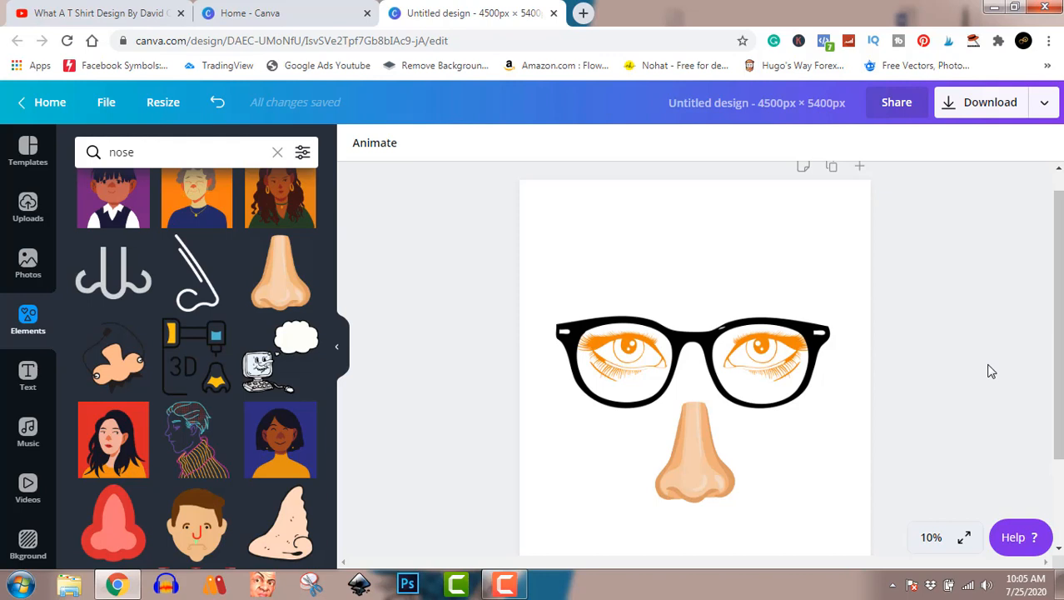
{"action": "left_click", "coordinate": [518, 587]}
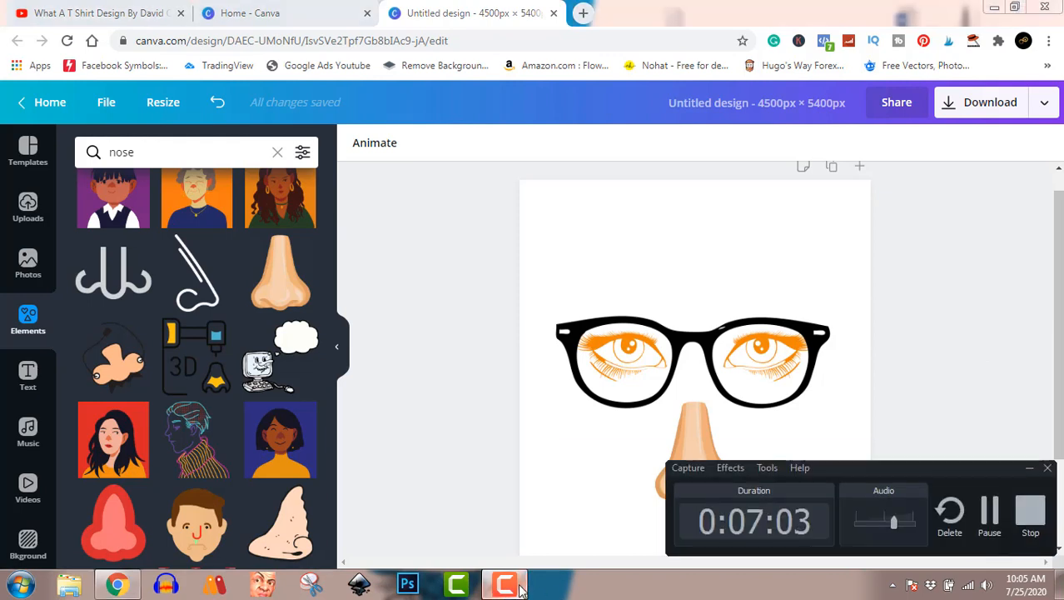
{"action": "left_click", "coordinate": [518, 587]}
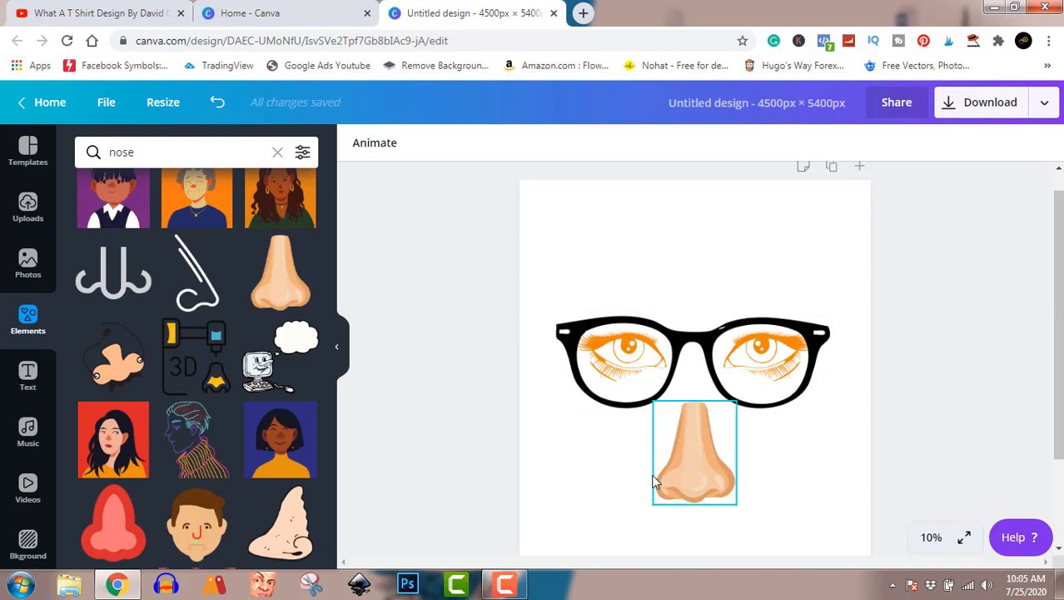
{"action": "mouse_move", "coordinate": [294, 386]}
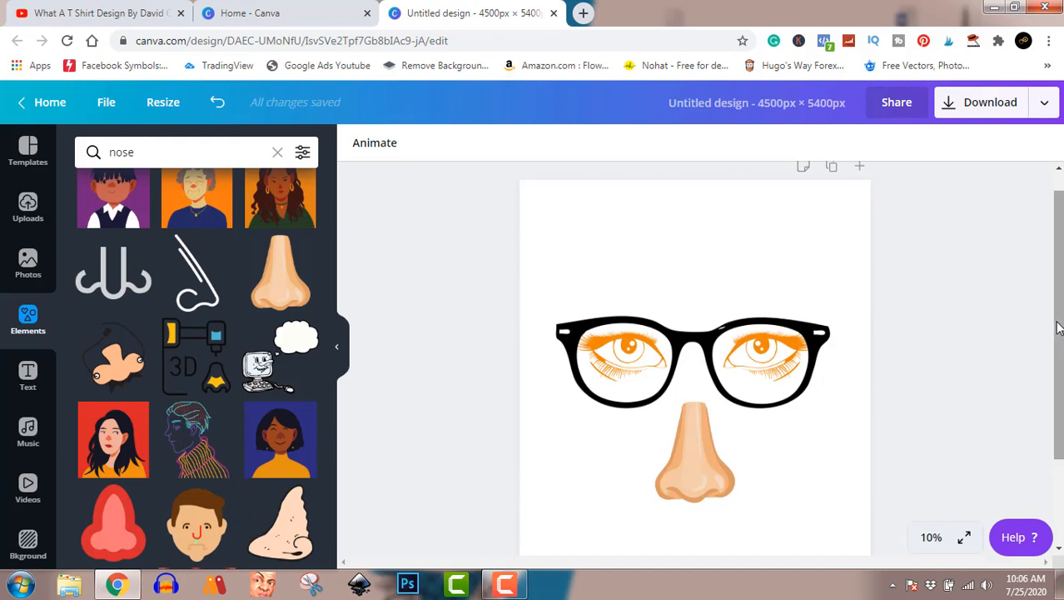
{"action": "left_click_drag", "start_coordinate": [1058, 339], "coordinate": [1057, 394]}
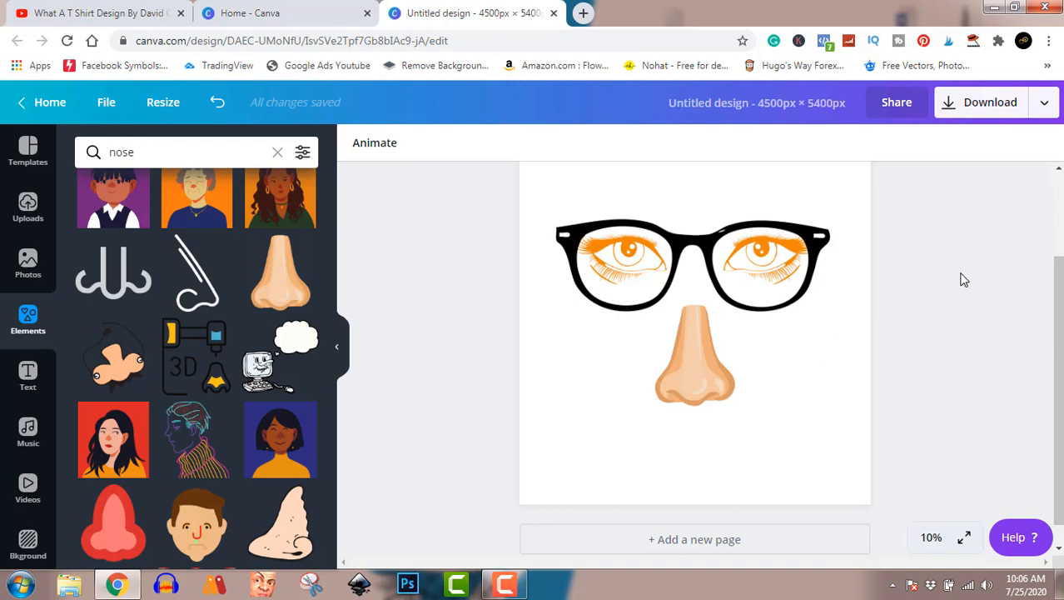
- Download the design as a 4500 x 5400 px PNG with a transparent background and dismiss the saved-design dialog
{"action": "left_click", "coordinate": [983, 117]}
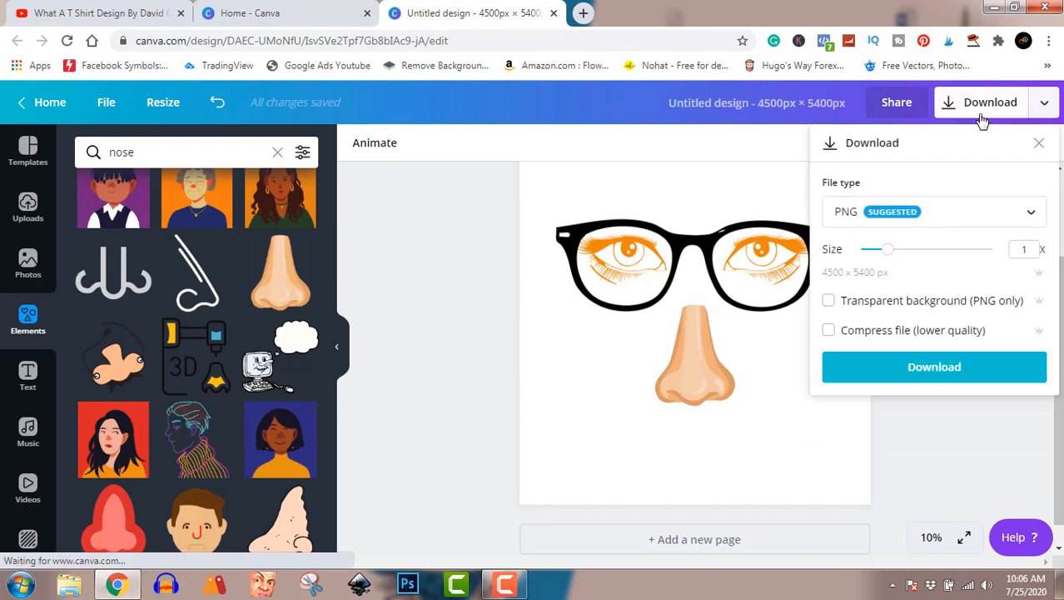
{"action": "left_click", "coordinate": [829, 301]}
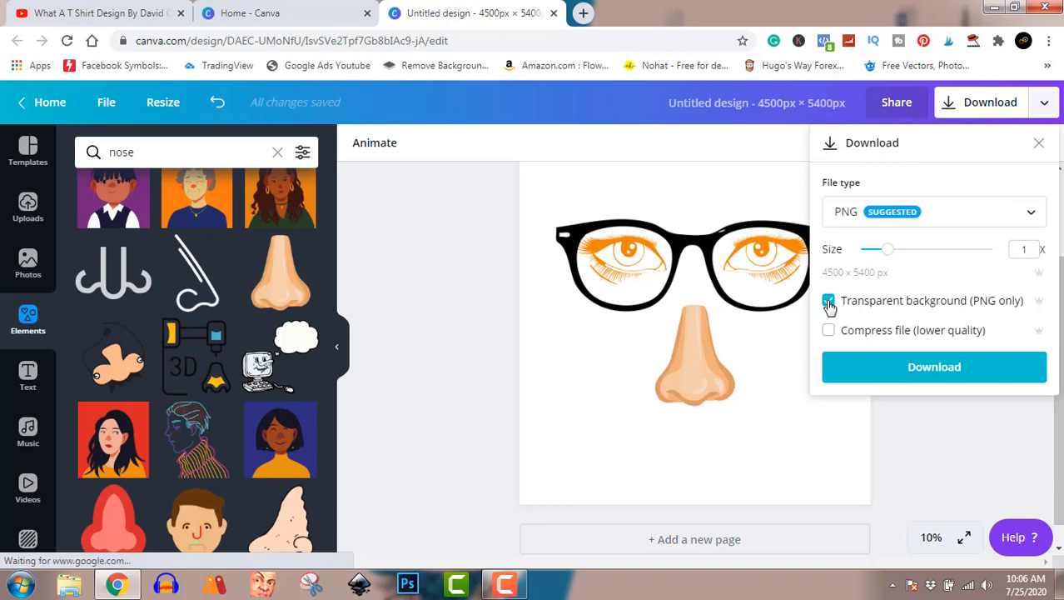
{"action": "left_click", "coordinate": [914, 368]}
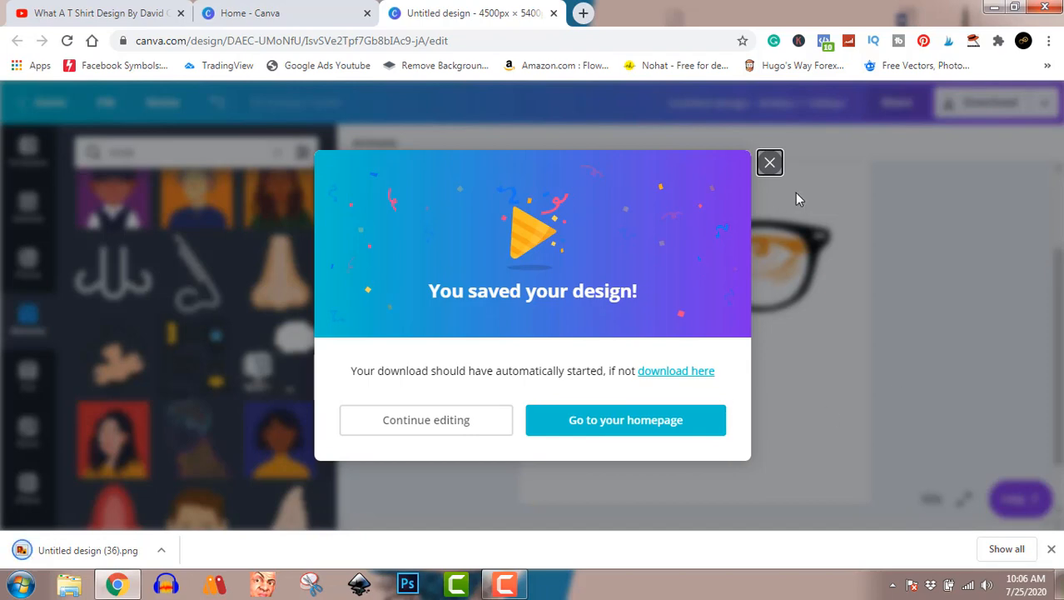
{"action": "left_click", "coordinate": [769, 163]}
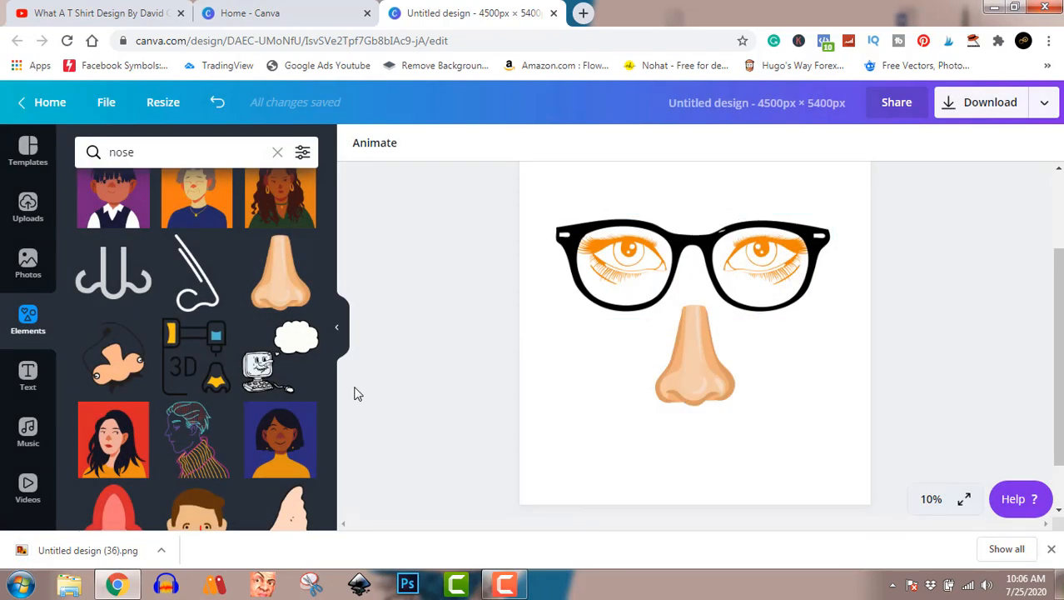
- Open the downloaded Untitled design (36).png from its folder in Windows Photo Viewer to inspect it, and return to the Canva design
{"action": "left_click", "coordinate": [162, 553]}
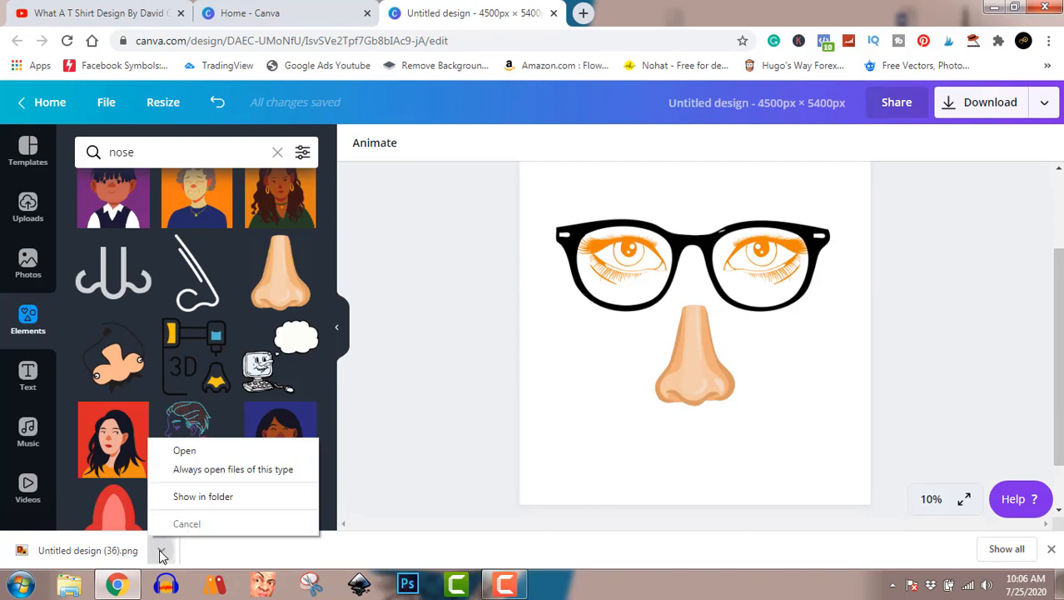
{"action": "left_click", "coordinate": [219, 497]}
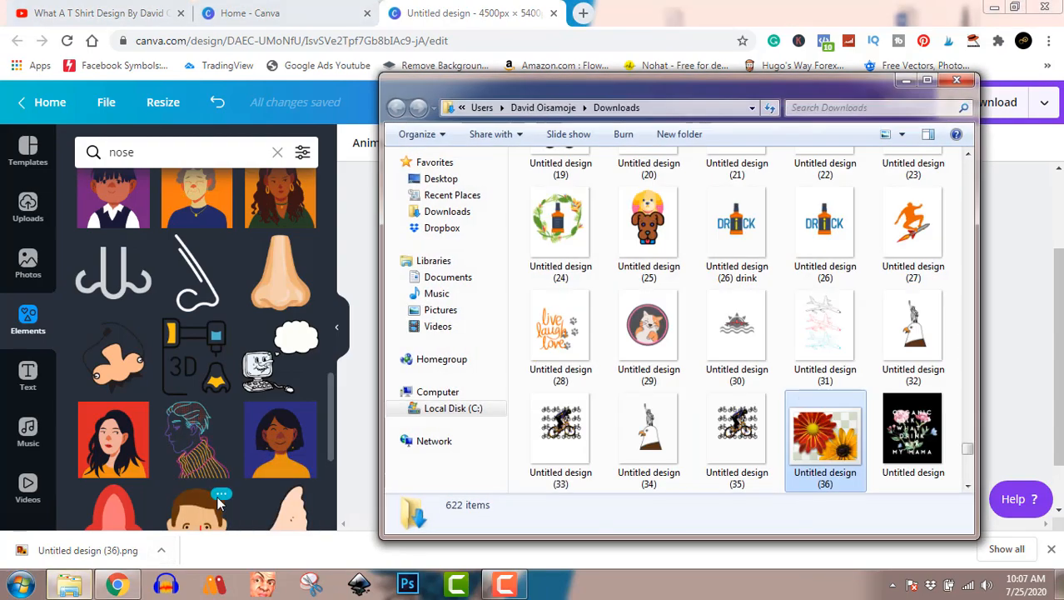
{"action": "double_click", "coordinate": [829, 440]}
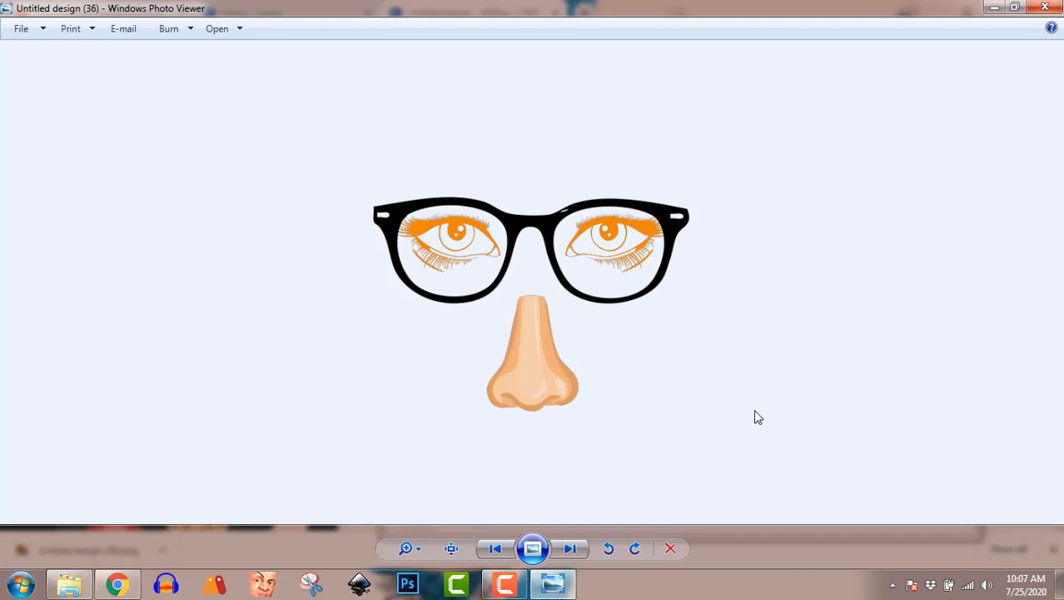
{"action": "left_click", "coordinate": [995, 7]}
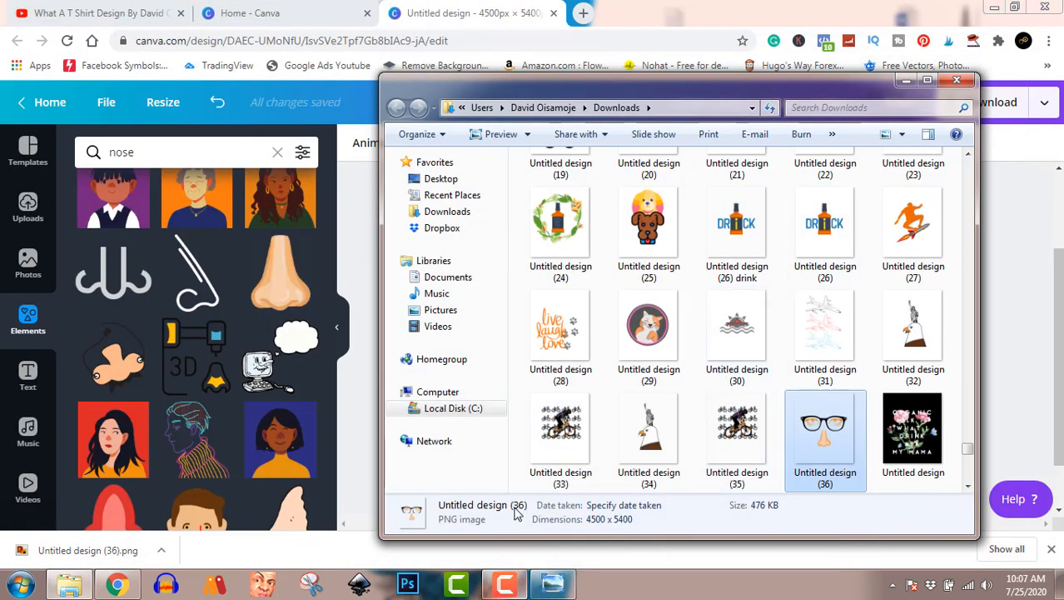
{"action": "left_click", "coordinate": [505, 584]}
{"action": "left_click", "coordinate": [506, 585]}
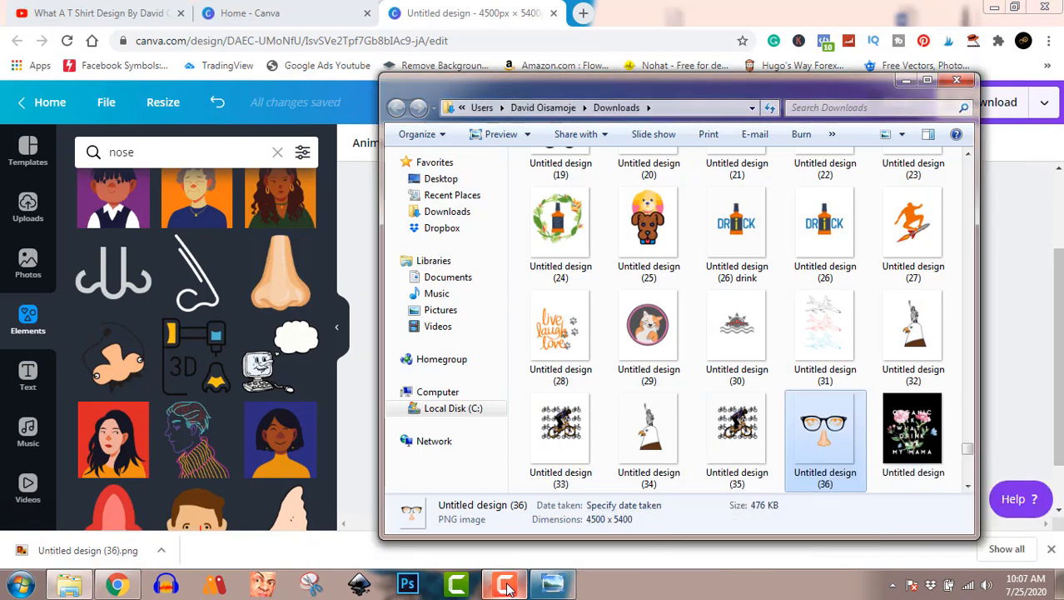
{"action": "left_click", "coordinate": [956, 79]}
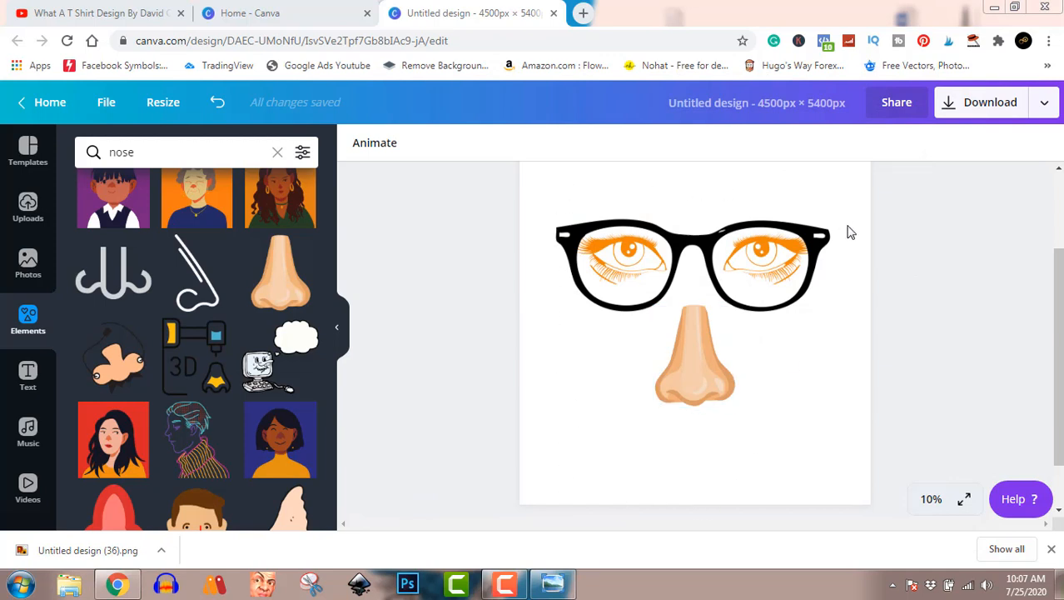
- Recolour the nose's darkest tan outline with the document orange used for the eyes, and deselect the nose
{"action": "left_click", "coordinate": [702, 371]}
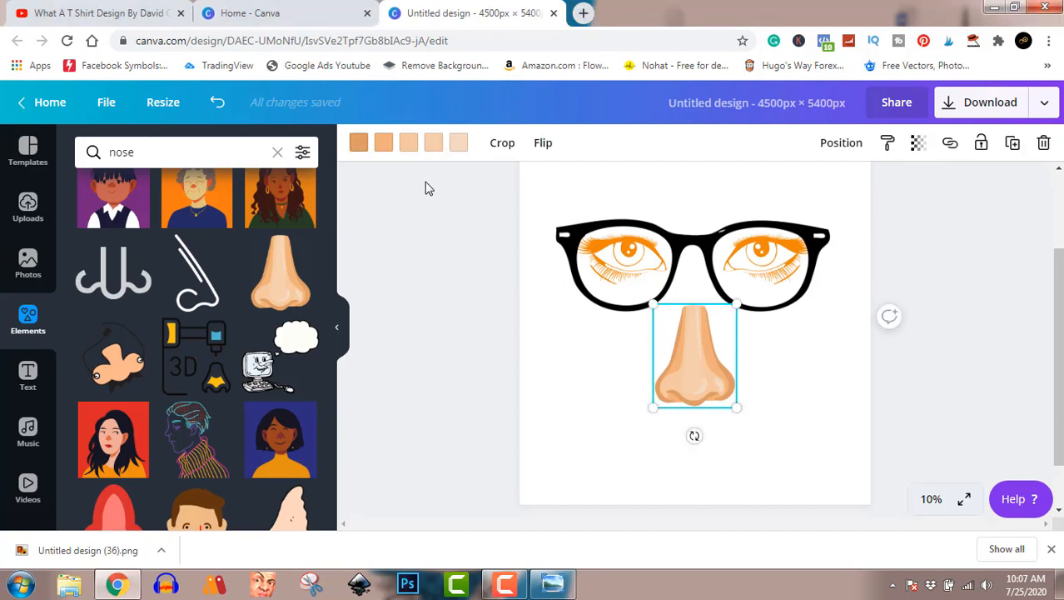
{"action": "left_click", "coordinate": [358, 145]}
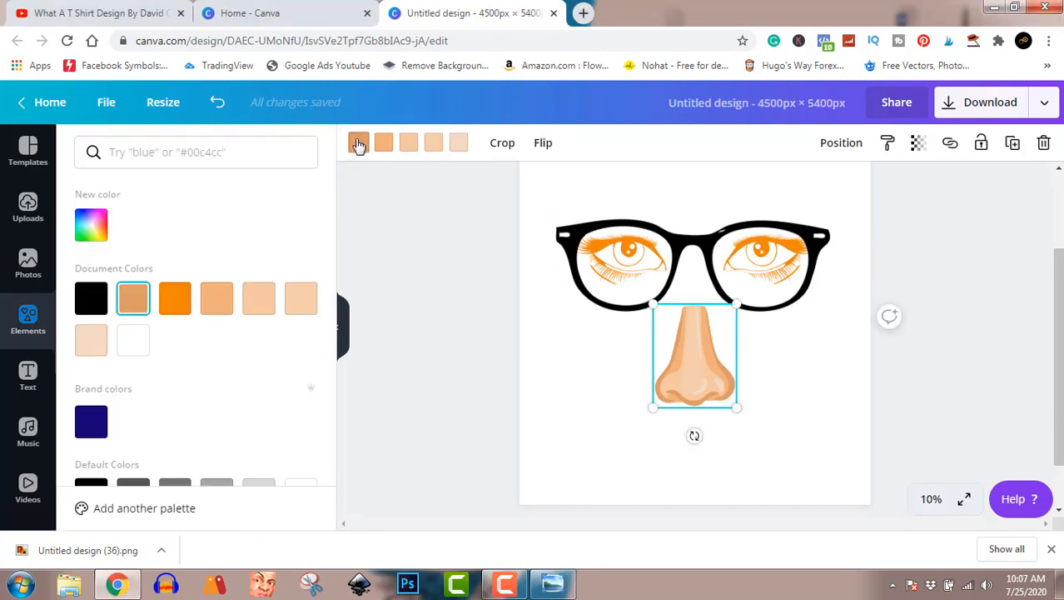
{"action": "left_click", "coordinate": [185, 308]}
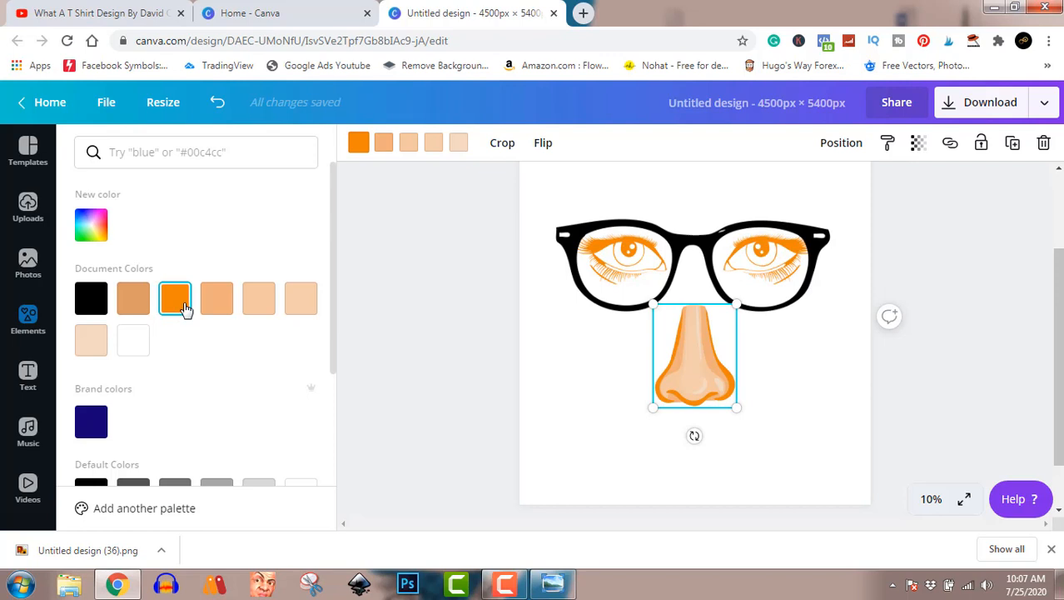
{"action": "left_click", "coordinate": [431, 334]}
{"action": "left_click", "coordinate": [937, 372]}
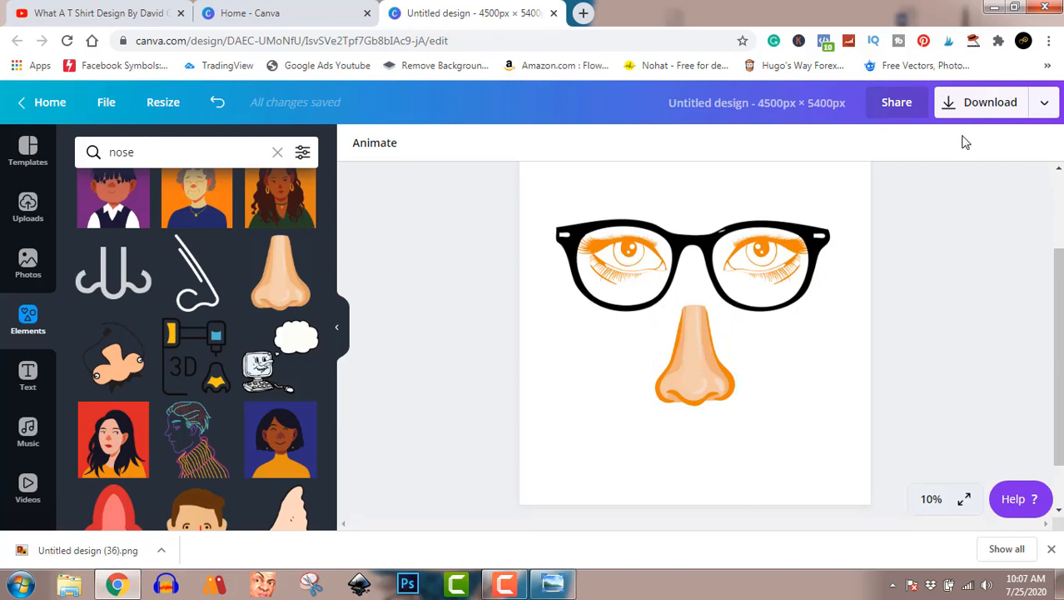
- Download the design with the orange-outlined nose as a transparent-background PNG and close the confirmation dialog
{"action": "left_click", "coordinate": [975, 103]}
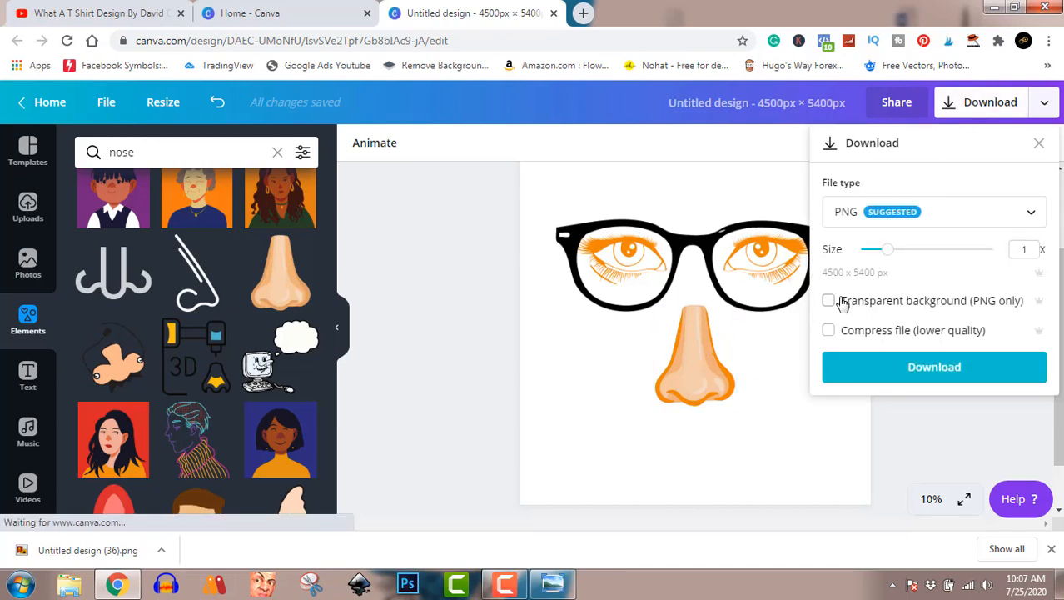
{"action": "left_click", "coordinate": [830, 301]}
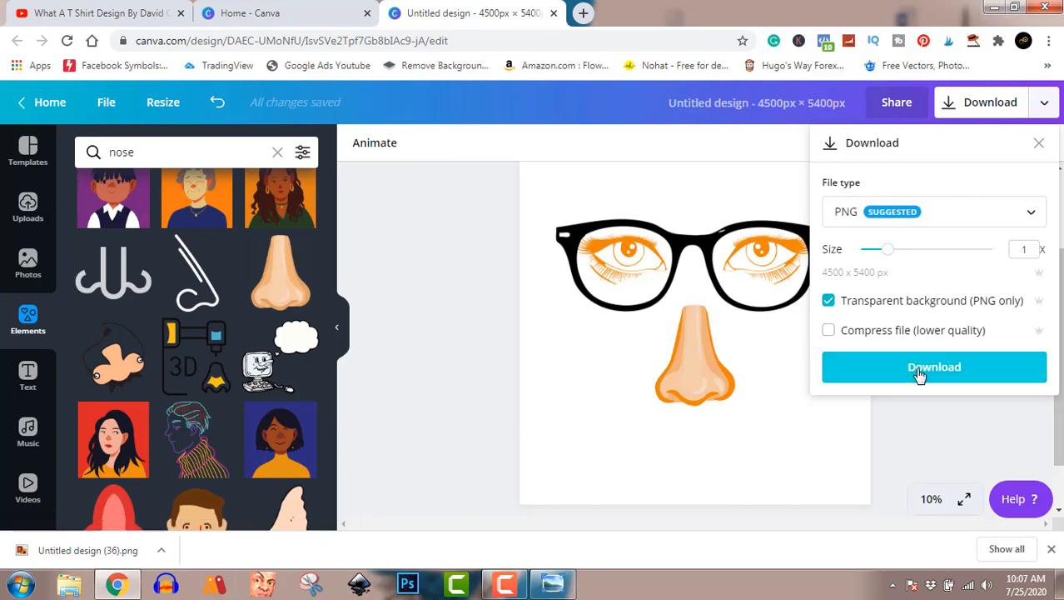
{"action": "left_click", "coordinate": [920, 372]}
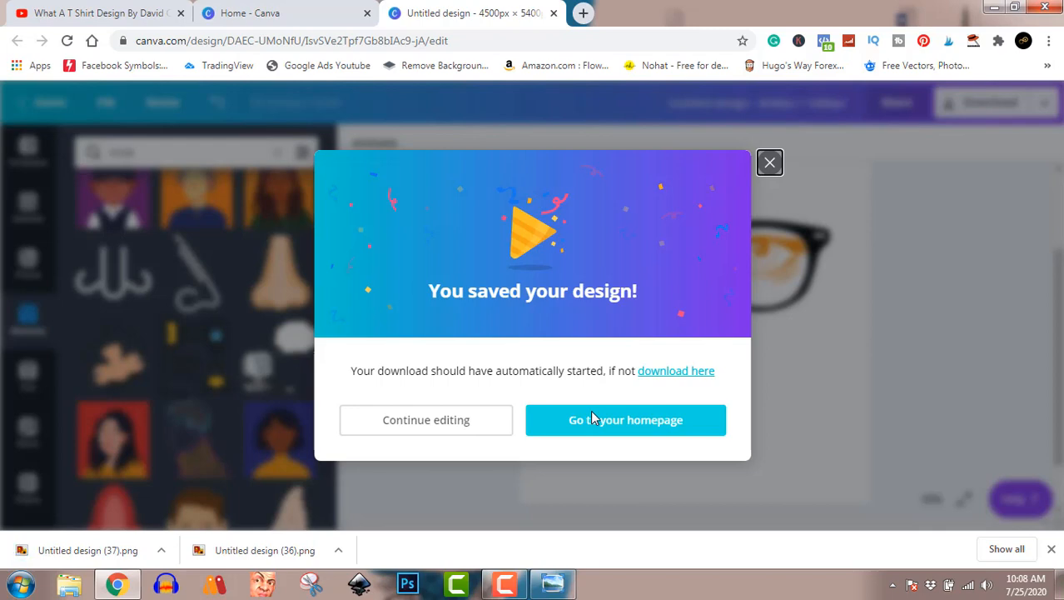
{"action": "left_click", "coordinate": [768, 164]}
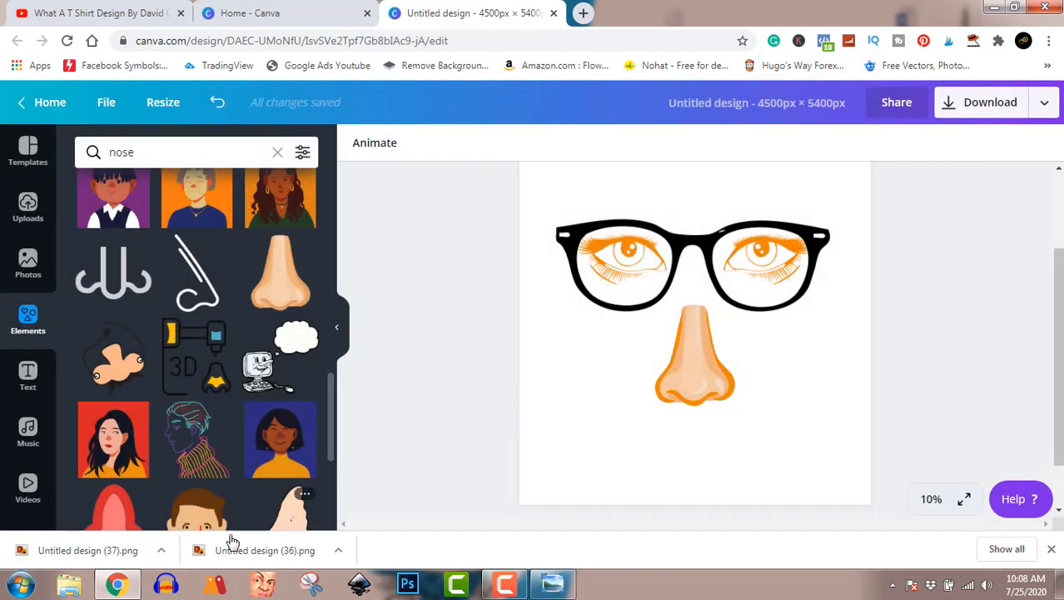
- Show the downloaded Untitled design (37).png in its folder and open it in Windows Photo Viewer to inspect it
{"action": "left_click", "coordinate": [161, 551]}
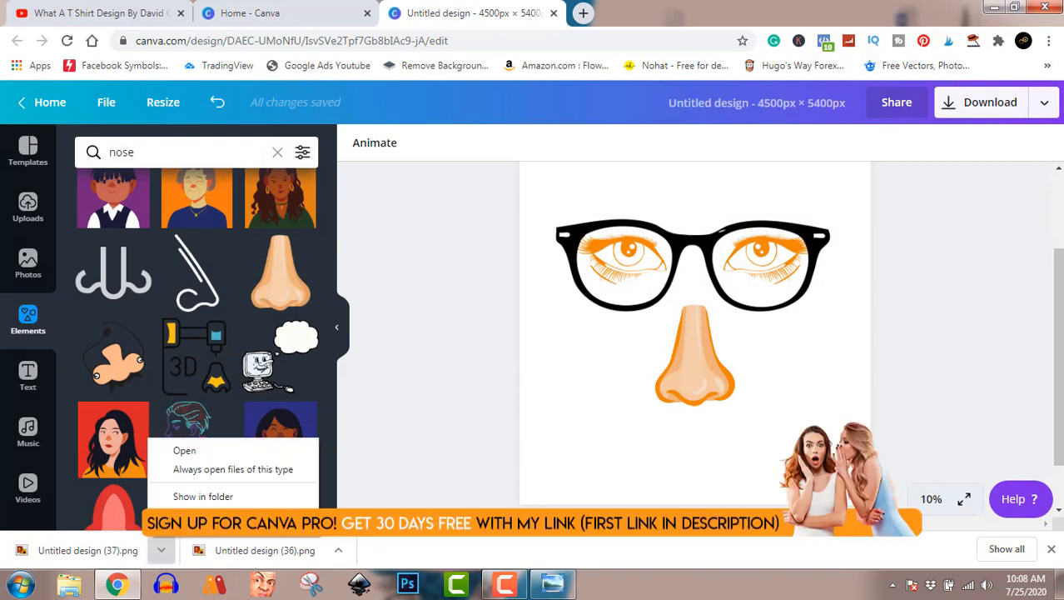
{"action": "left_click", "coordinate": [208, 496]}
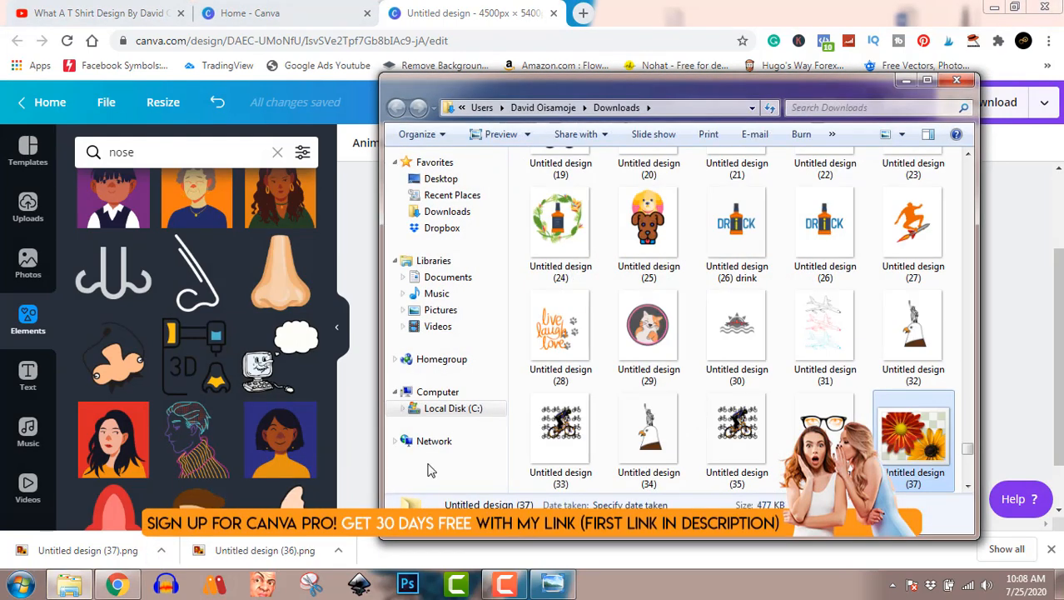
{"action": "double_click", "coordinate": [921, 439]}
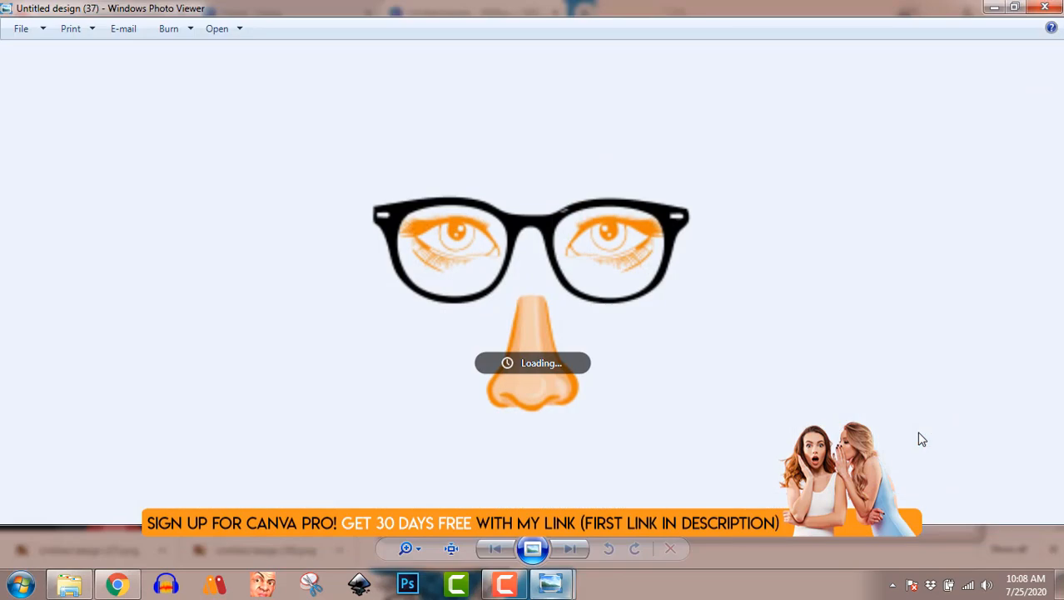
- Compare the nose outlines by alternating between Untitled design (36) and Untitled design (37), and close the image viewer
{"action": "key", "text": "Left"}
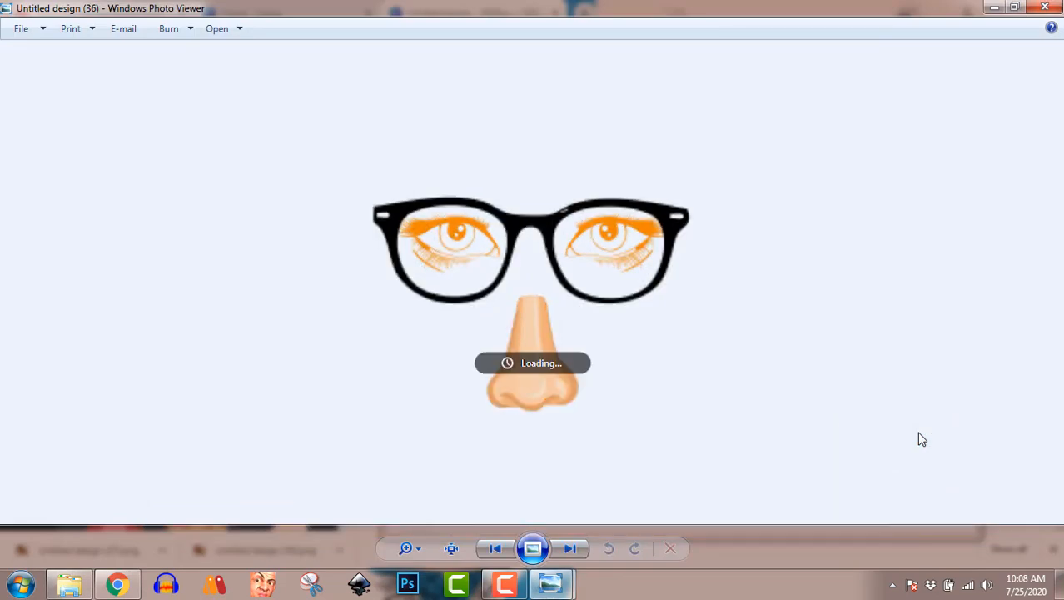
{"action": "key", "text": "Right"}
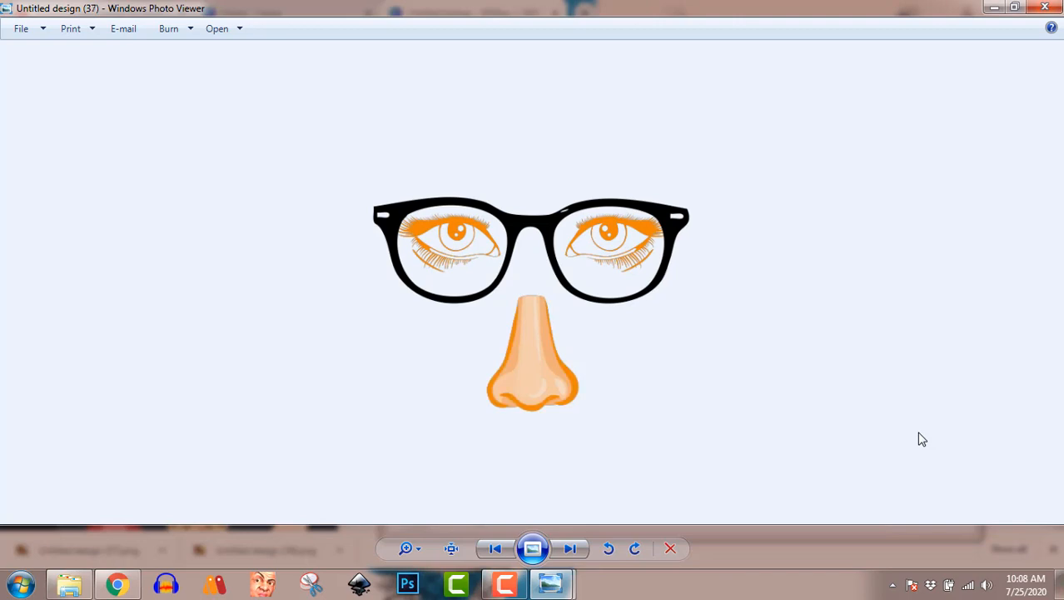
{"action": "key", "text": "Left"}
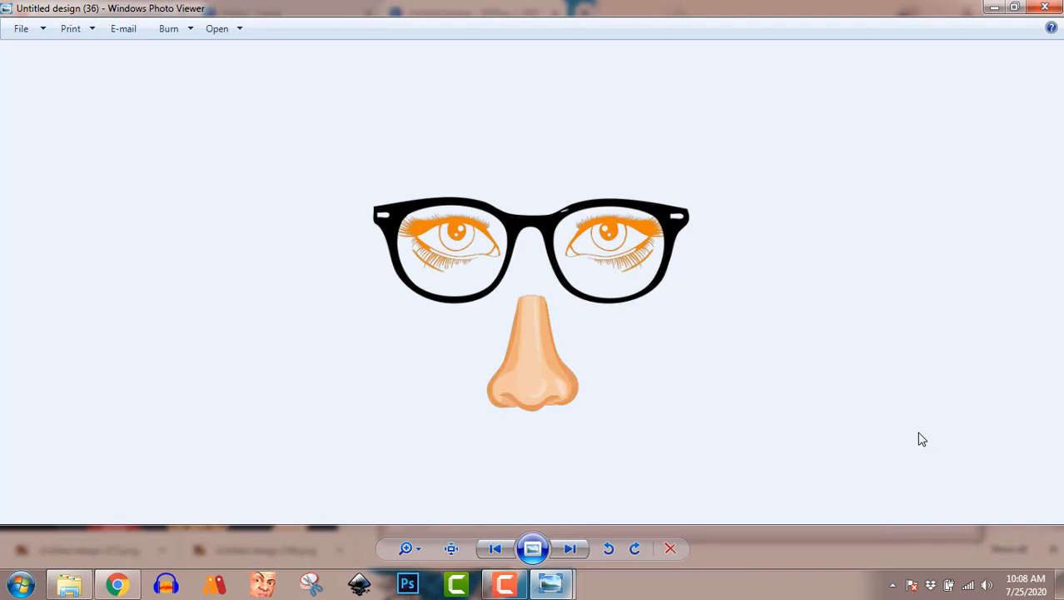
{"action": "key", "text": "Right"}
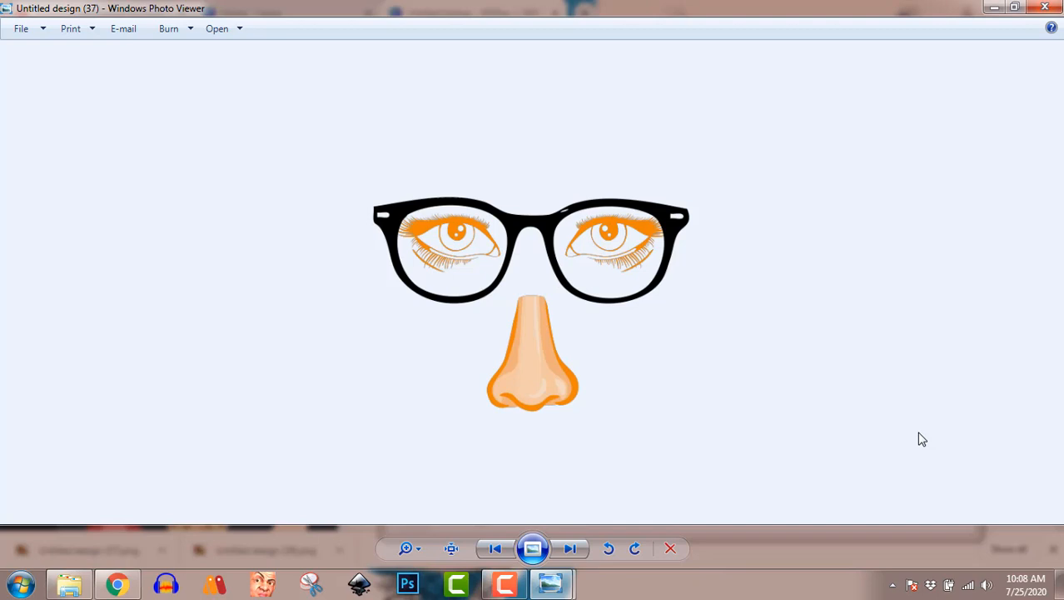
{"action": "key", "text": "Left"}
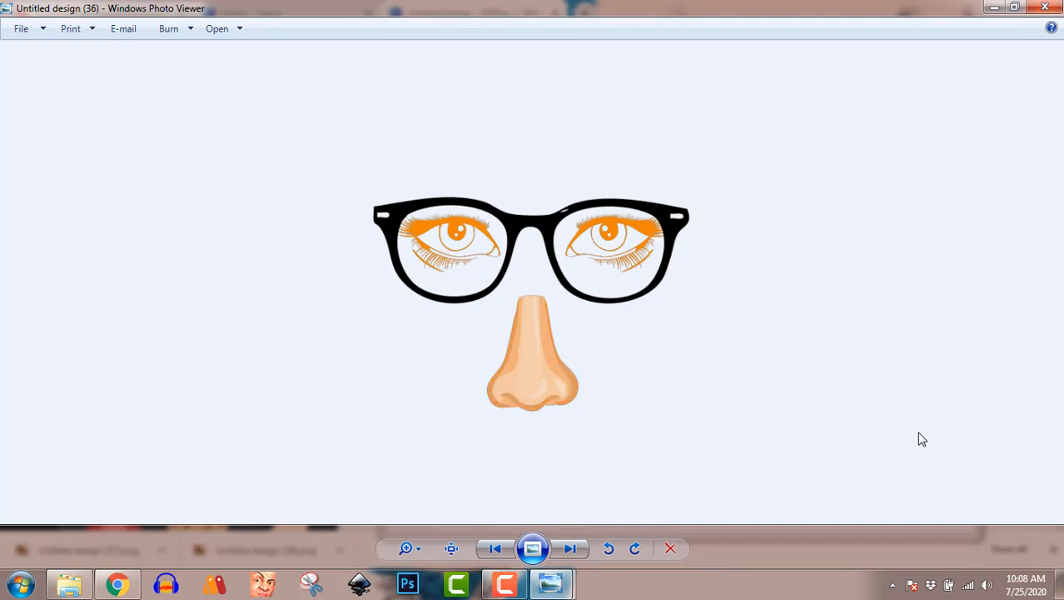
{"action": "key", "text": "Right"}
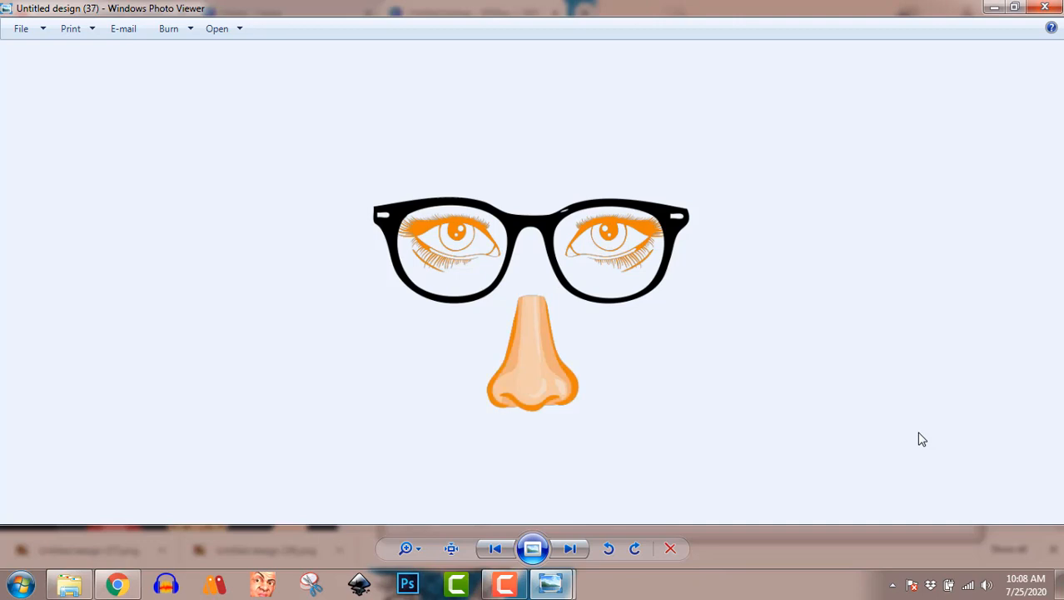
{"action": "left_click", "coordinate": [1041, 9]}
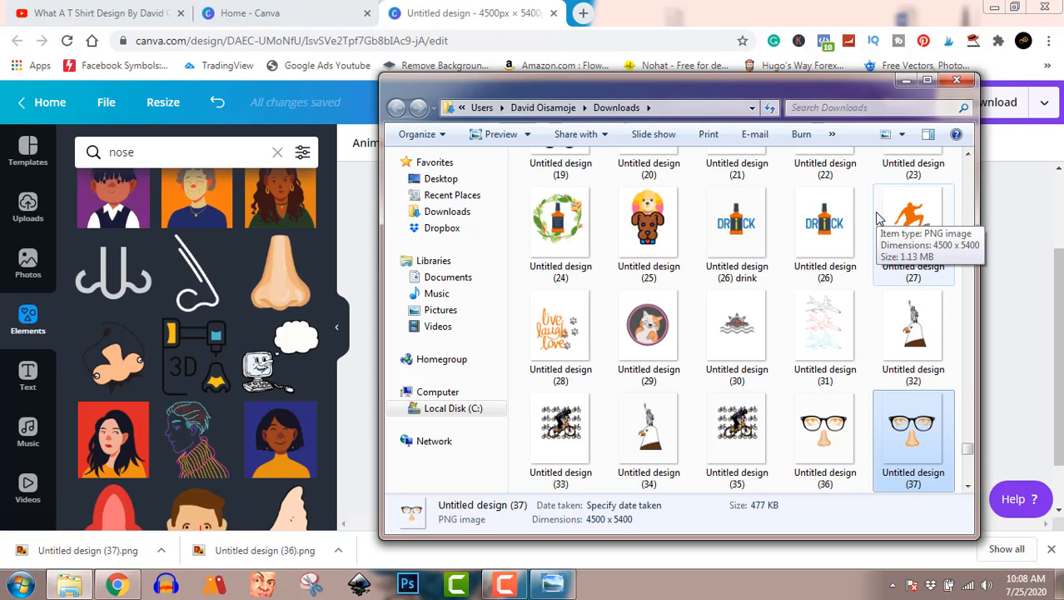
{"action": "left_click", "coordinate": [504, 587]}
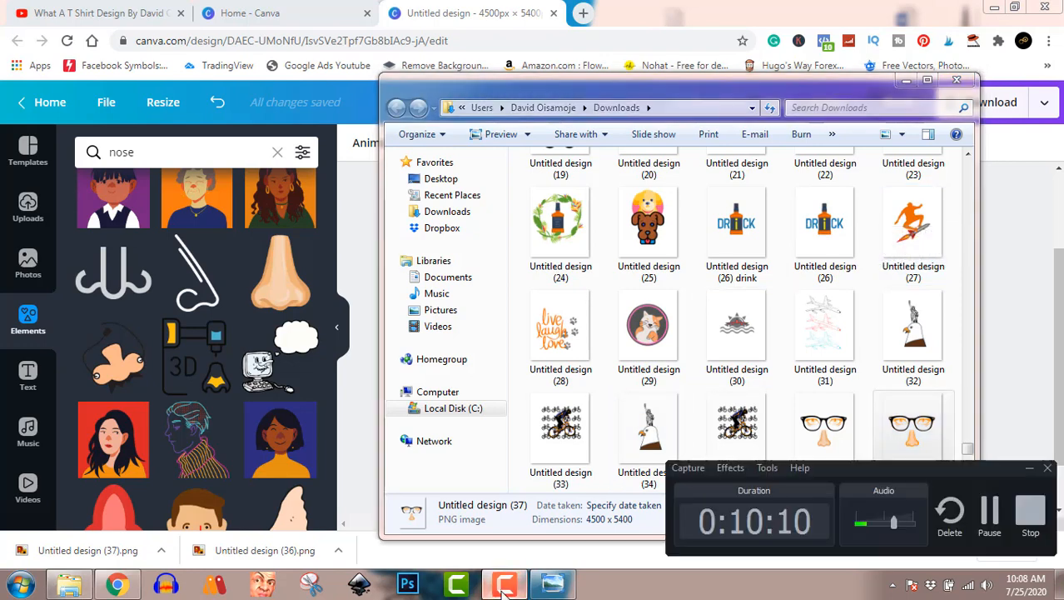
{"action": "left_click", "coordinate": [504, 586]}
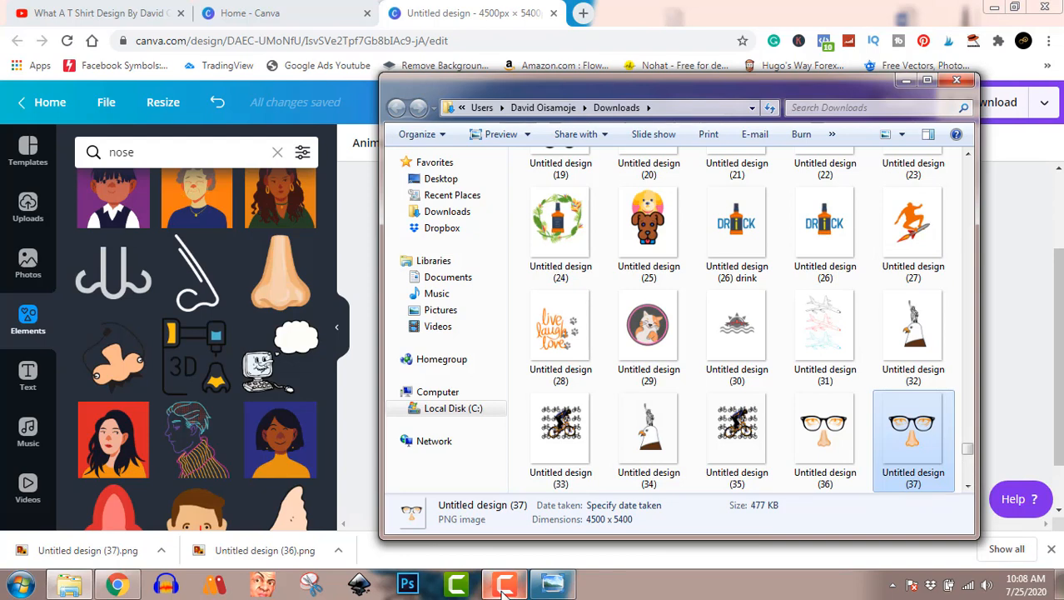
{"action": "left_click", "coordinate": [504, 587]}
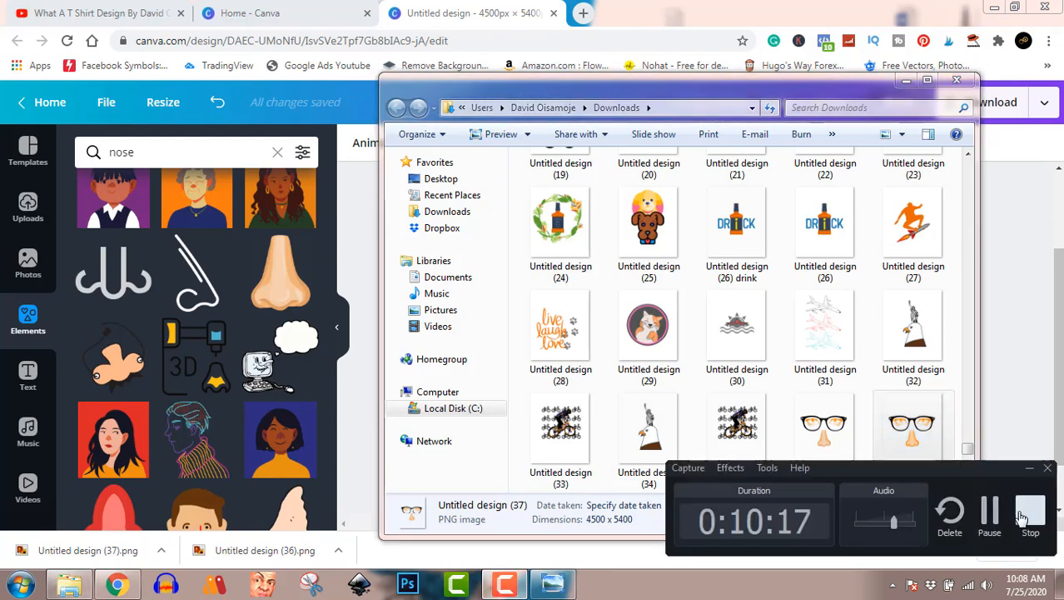